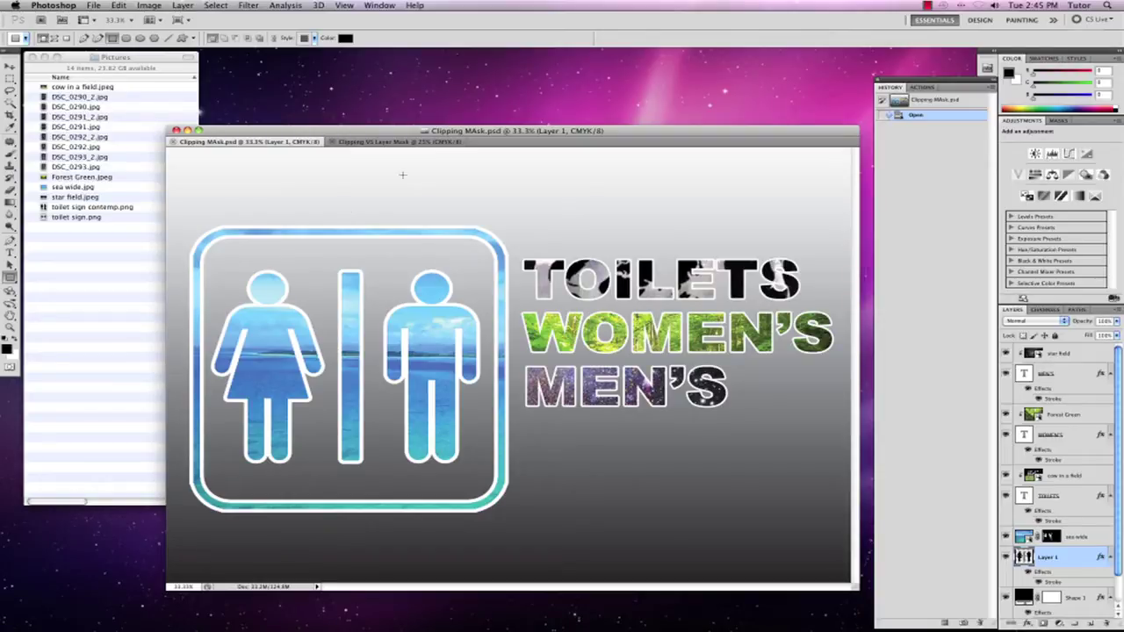
# Place toilet sign.png from the Pictures folder into the blank Clipping VS Layer Mask document.
pyautogui.click(379, 143)
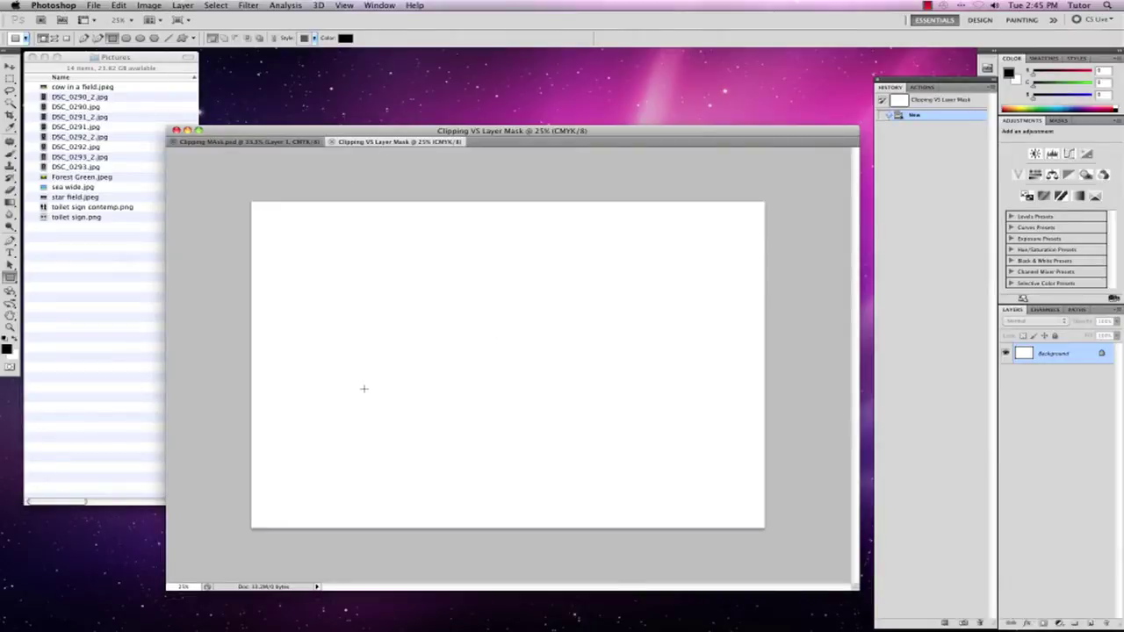
pyautogui.click(75, 217)
pyautogui.click(64, 217)
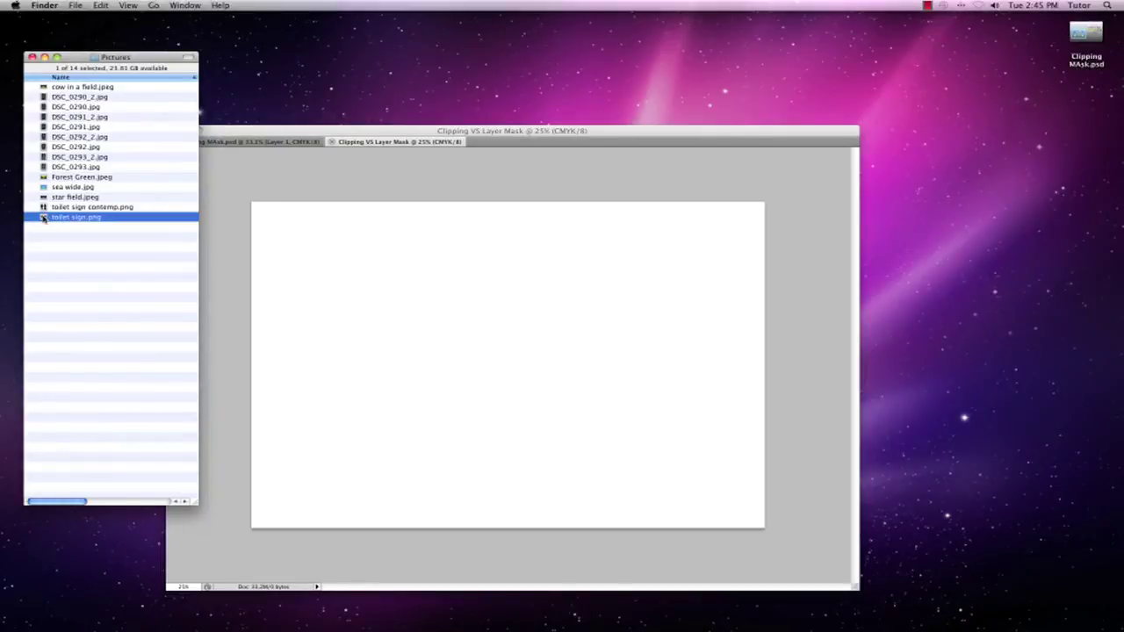
pyautogui.moveTo(42, 218); pyautogui.dragTo(358, 325)
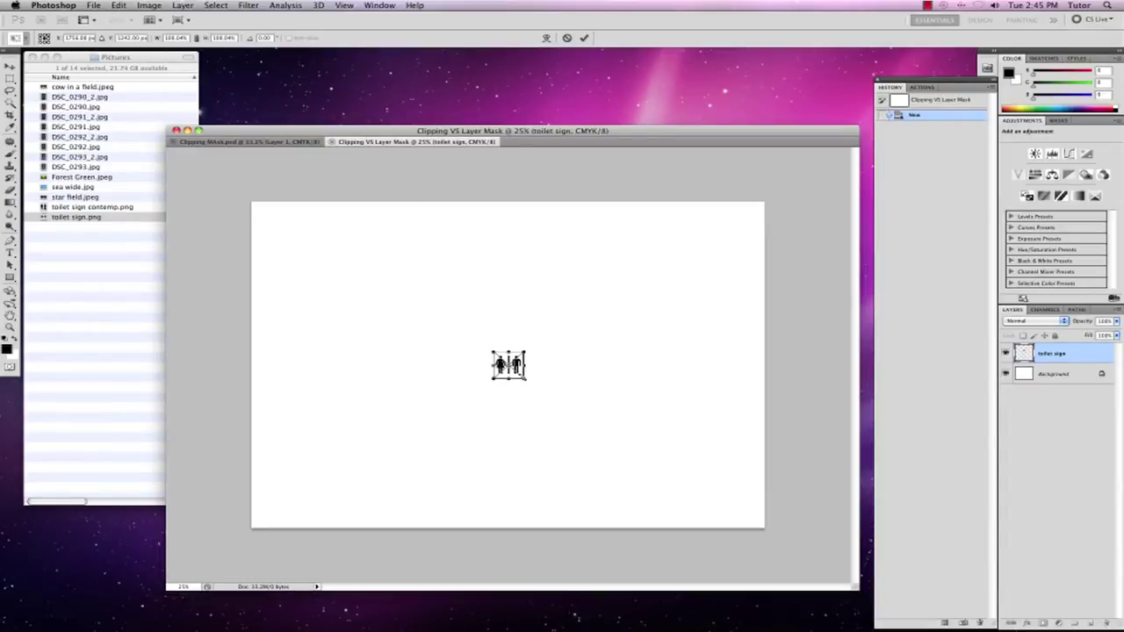
# Enlarge the placed toilet sign proportionally about its centre and move it to the left half of the canvas.
pyautogui.moveTo(525, 379); pyautogui.dragTo(618, 463)
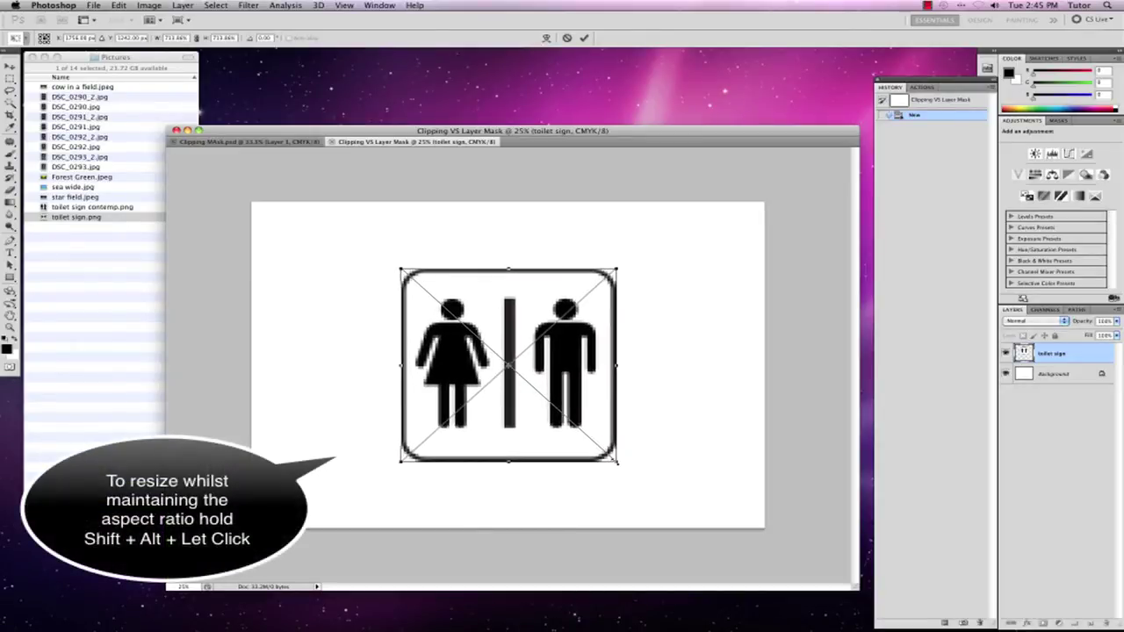
pyautogui.press('Return')
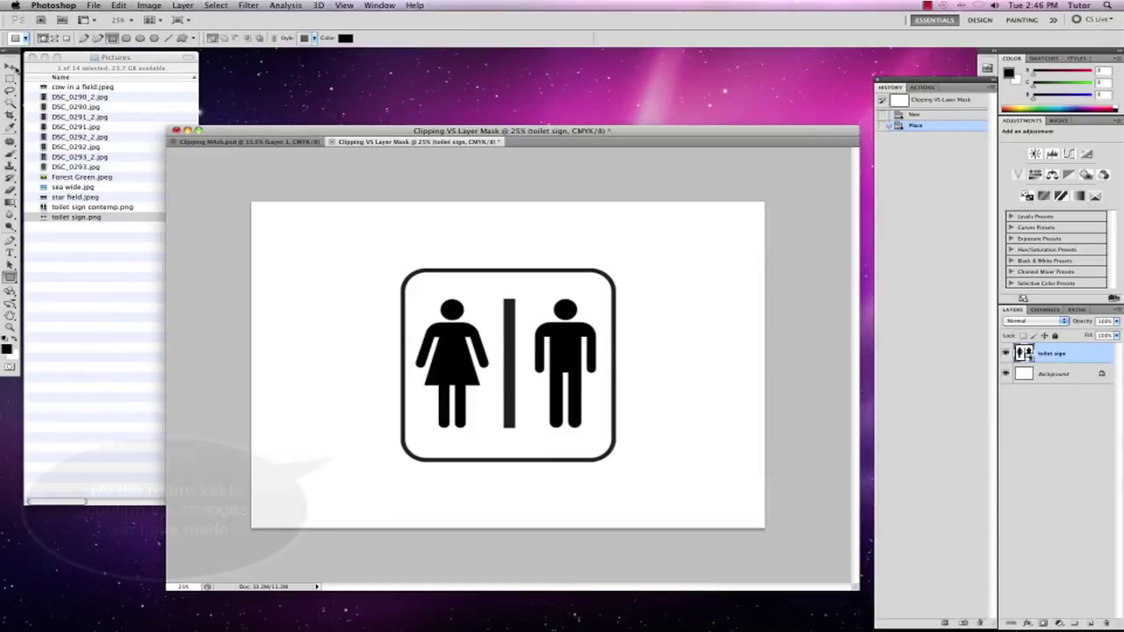
pyautogui.click(10, 66)
pyautogui.moveTo(492, 376); pyautogui.dragTo(387, 379)
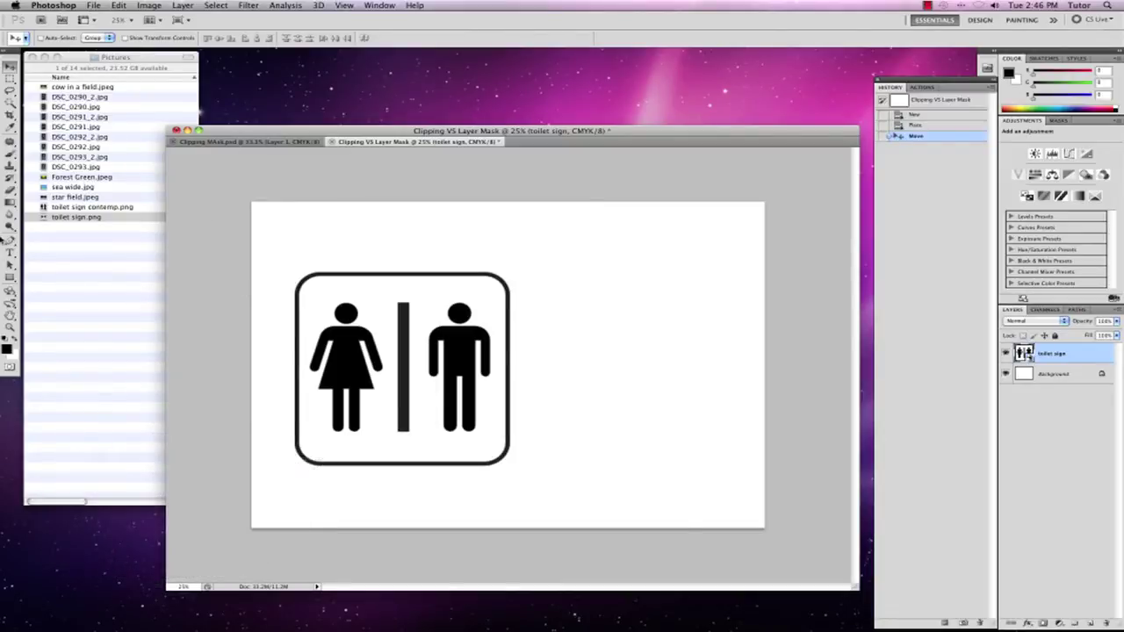
# Add the text TOILET to the right of the sign and position it close beside the sign's upper part.
pyautogui.click(12, 254)
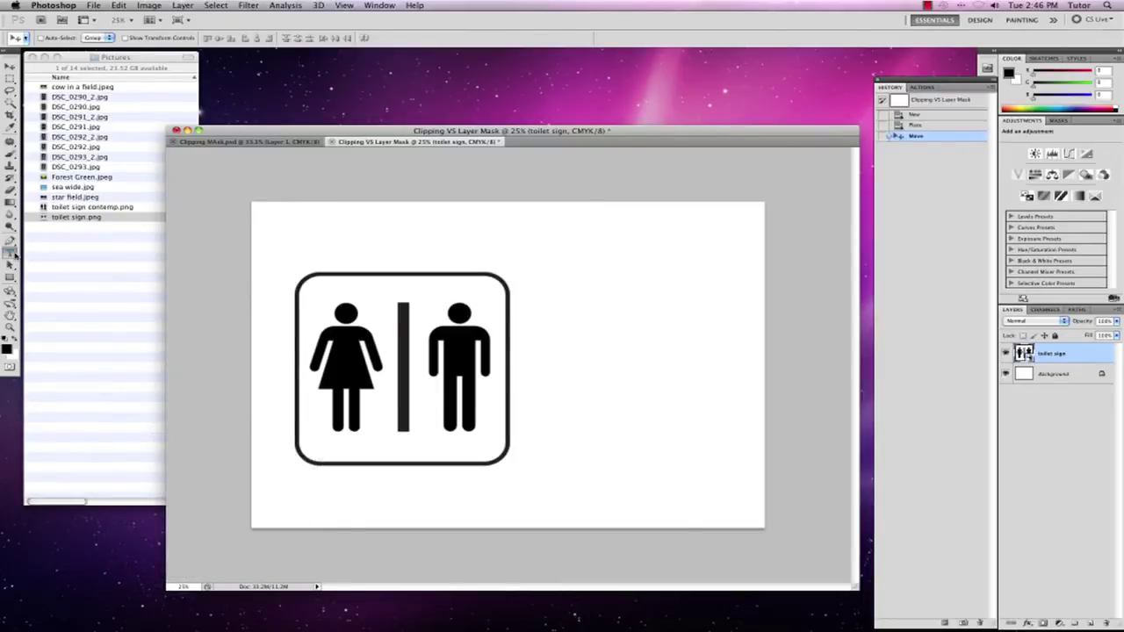
pyautogui.click(556, 299)
pyautogui.write('T')
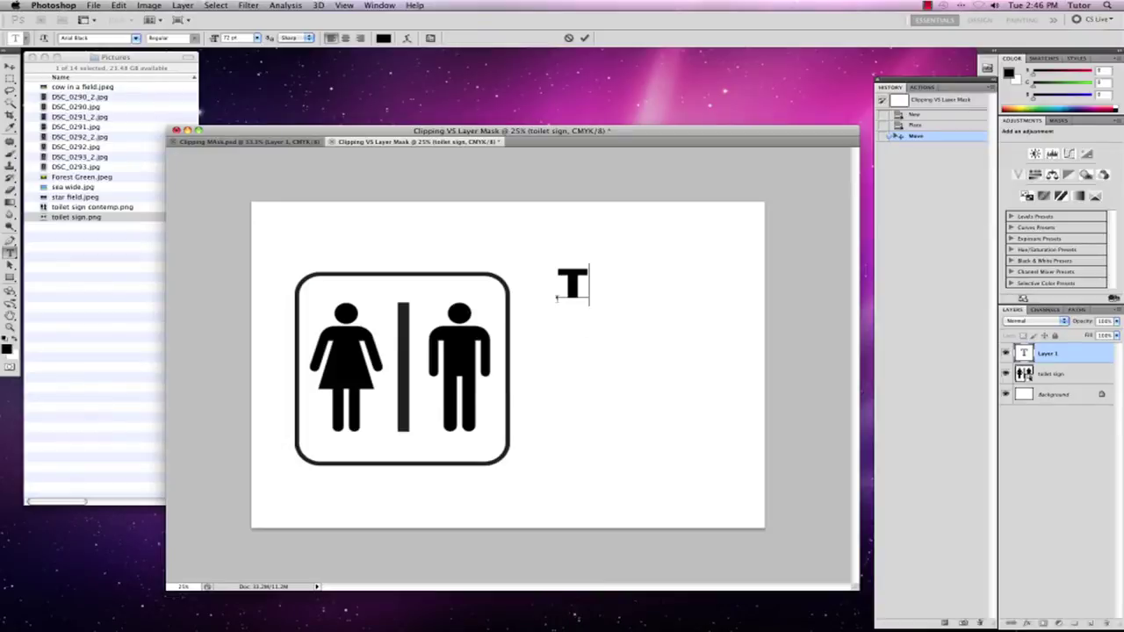
pyautogui.write('OILEY')
pyautogui.press('BackSpace')
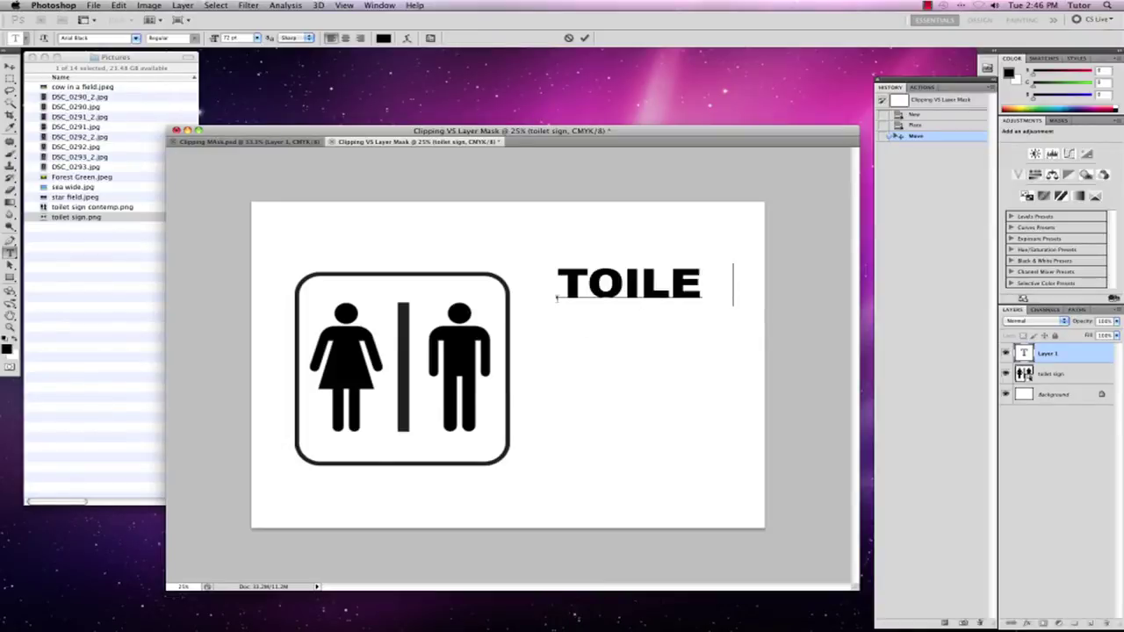
pyautogui.write('T')
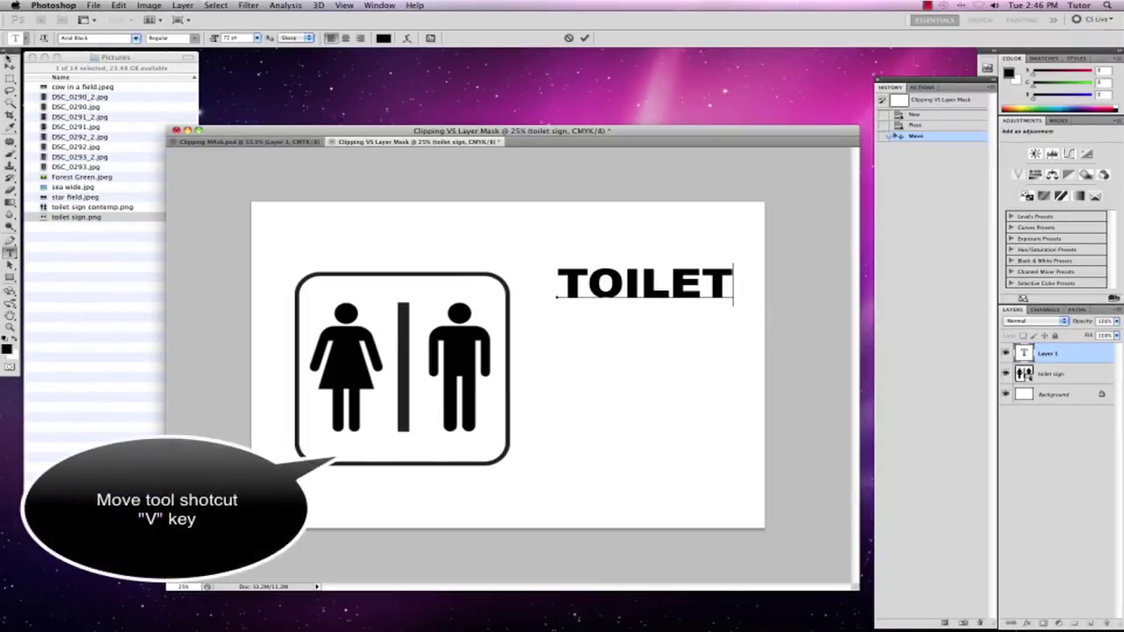
pyautogui.press('super+Return')
pyautogui.press('v')
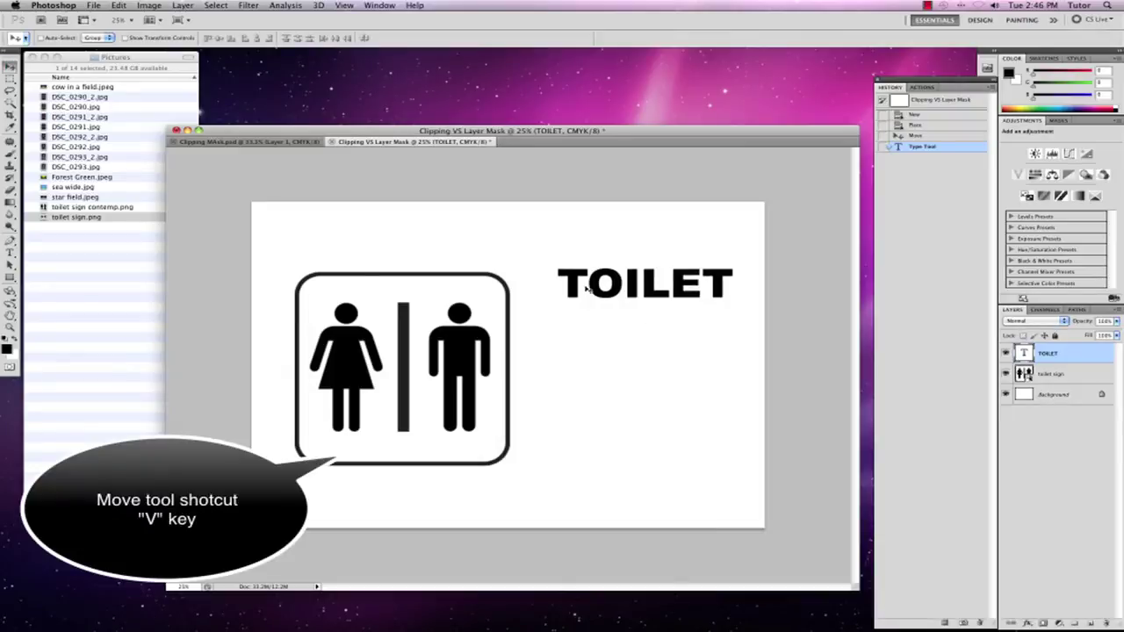
pyautogui.moveTo(588, 292); pyautogui.dragTo(559, 306)
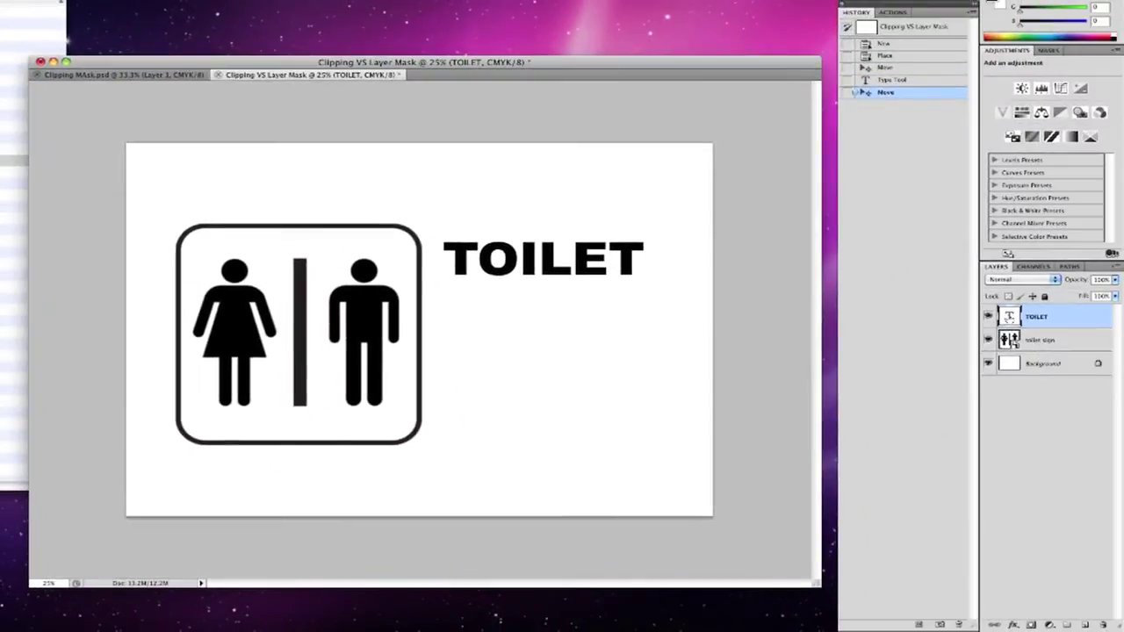
# Duplicate the TOILET text layer, change the copy's text to WOMEN'S and move it straight down below TOILET.
pyautogui.moveTo(1011, 318); pyautogui.dragTo(1072, 619)
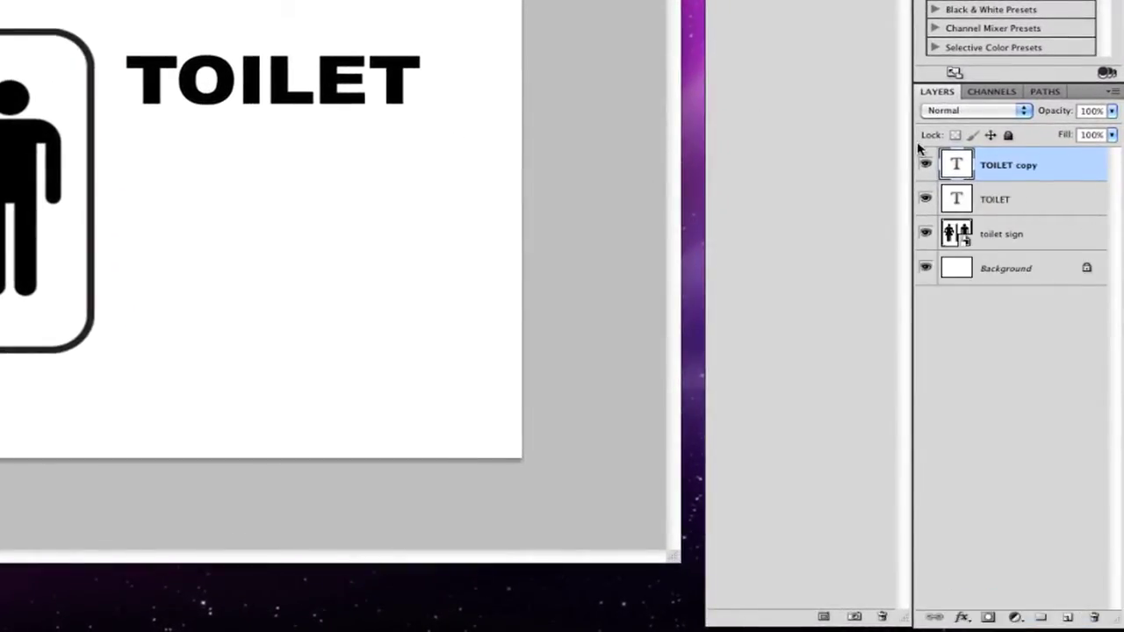
pyautogui.doubleClick(958, 165)
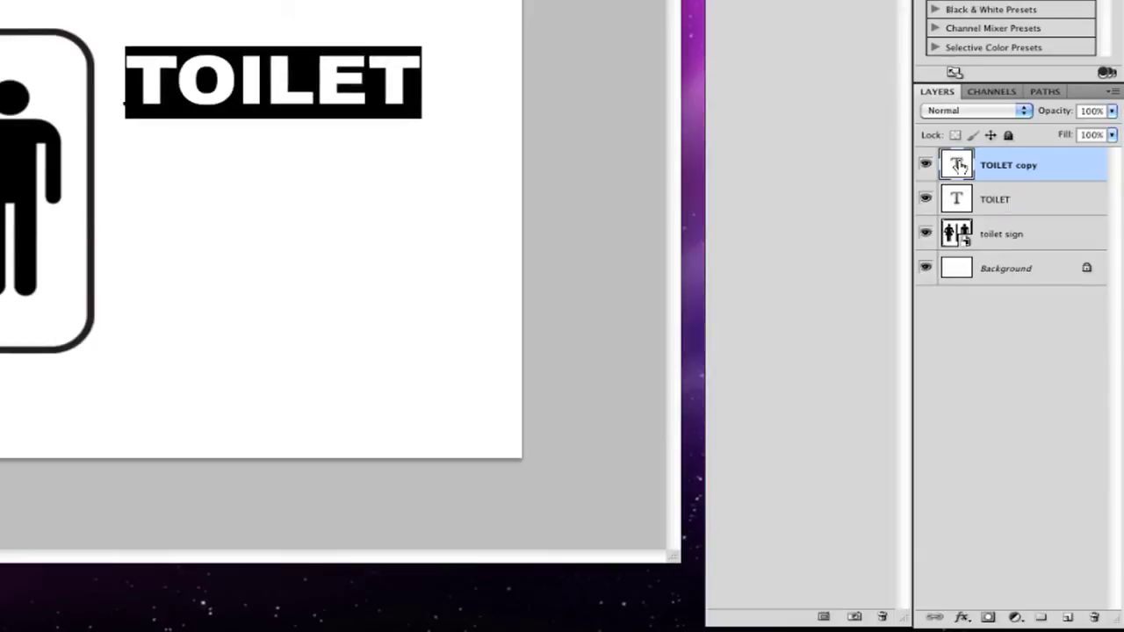
pyautogui.write('WOM')
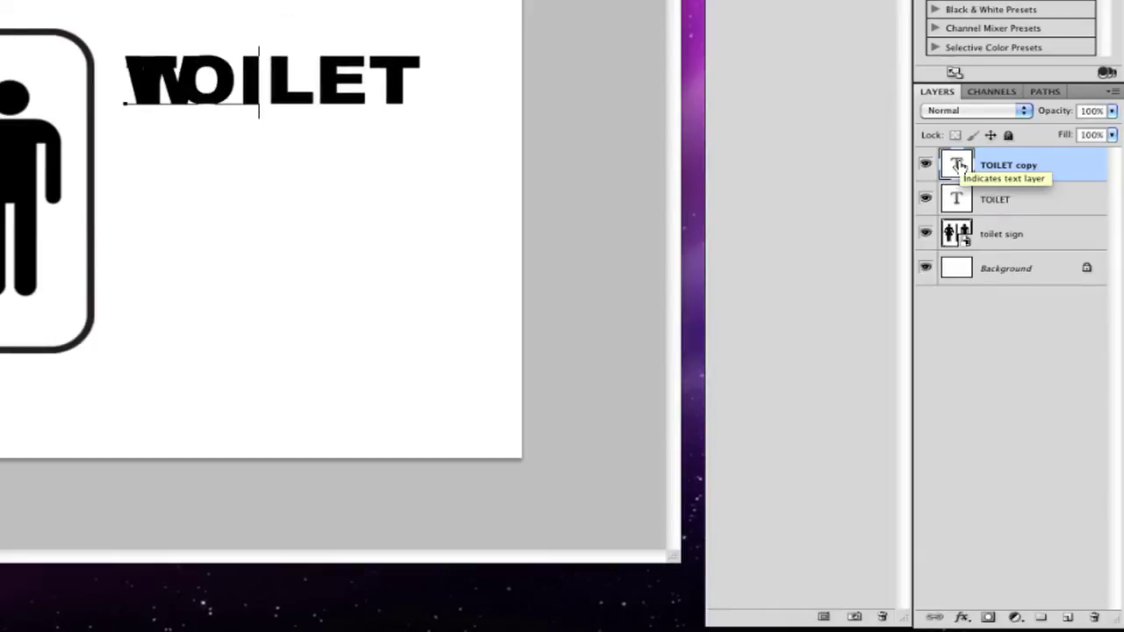
pyautogui.write("EN'S")
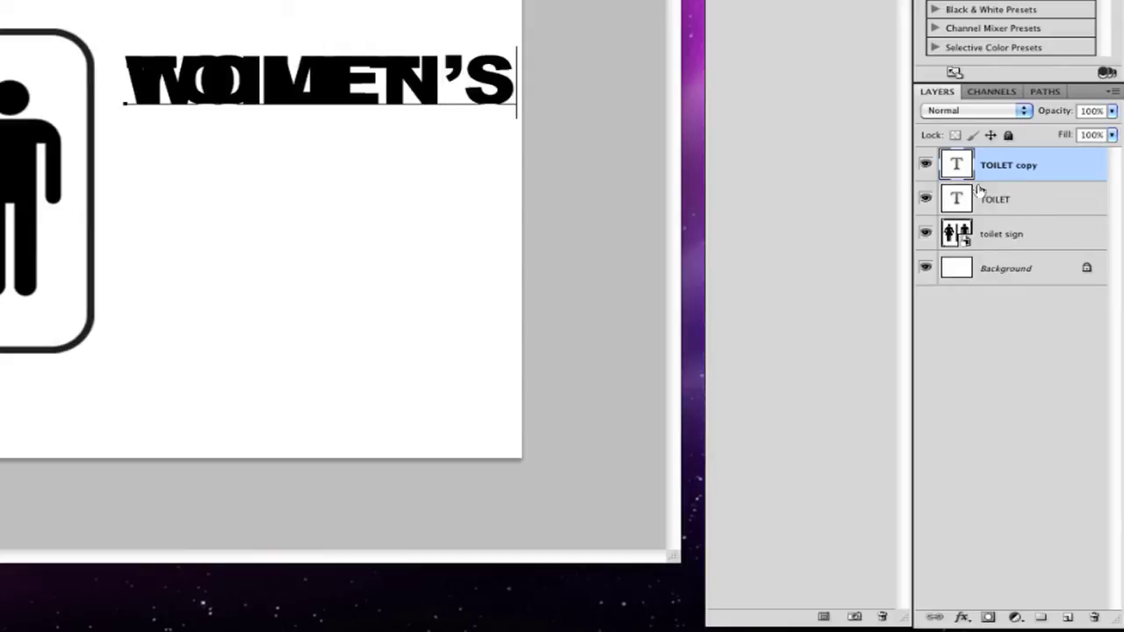
pyautogui.click(956, 166)
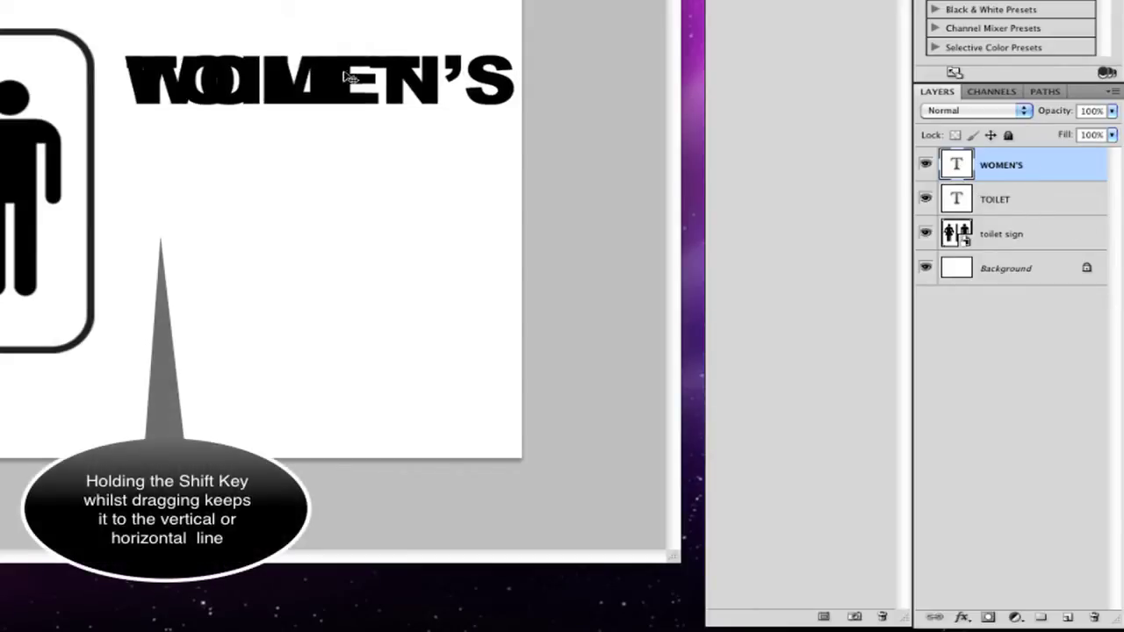
pyautogui.moveTo(303, 81); pyautogui.dragTo(296, 154)
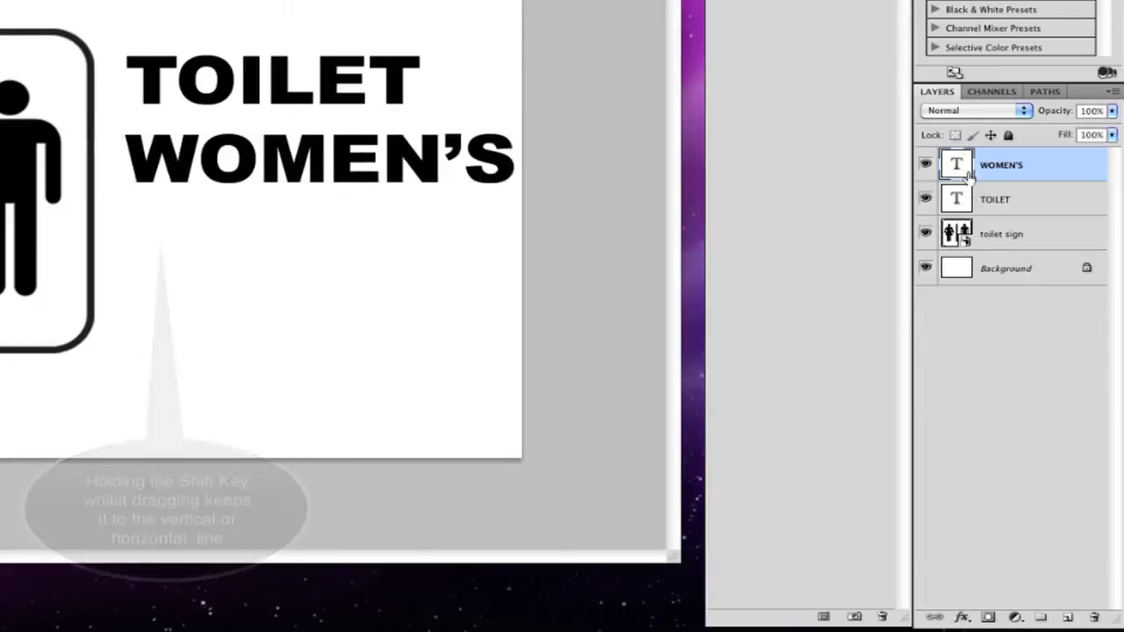
# Duplicate the WOMEN'S text layer, change the copy's text to MEN'S and move it straight down below WOMEN'S.
pyautogui.moveTo(956, 165); pyautogui.dragTo(1066, 617)
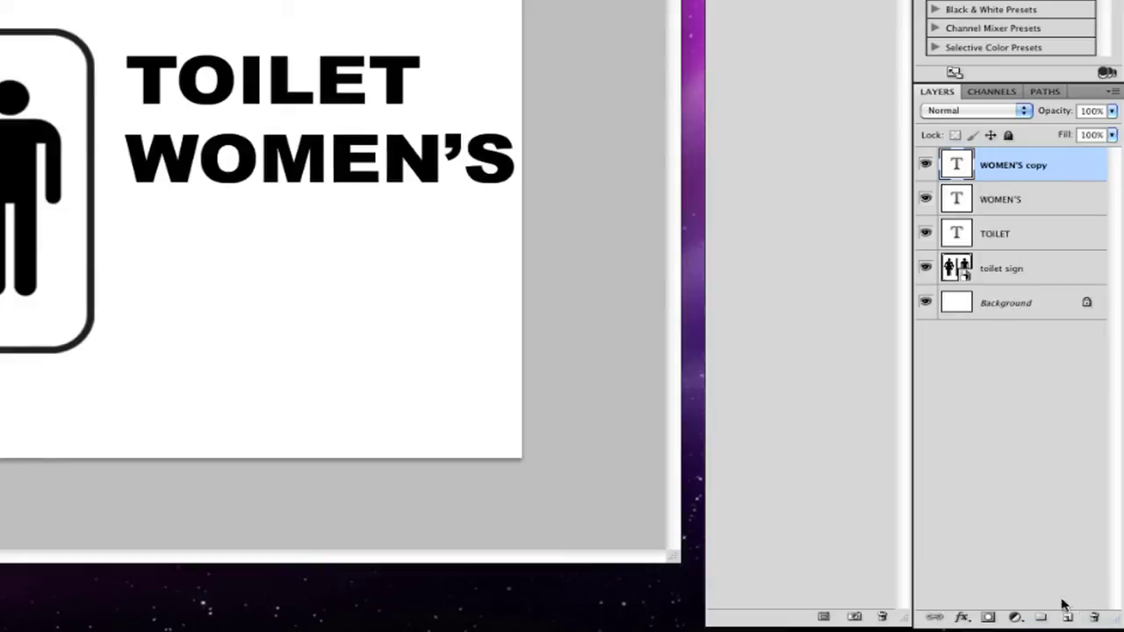
pyautogui.doubleClick(955, 167)
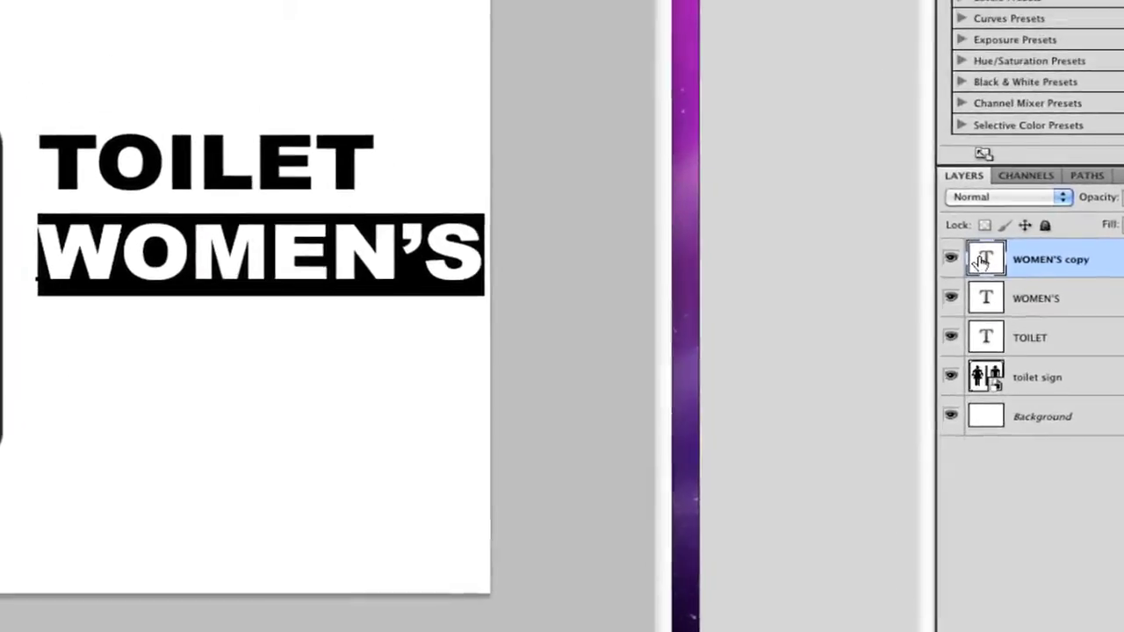
pyautogui.write('MEN')
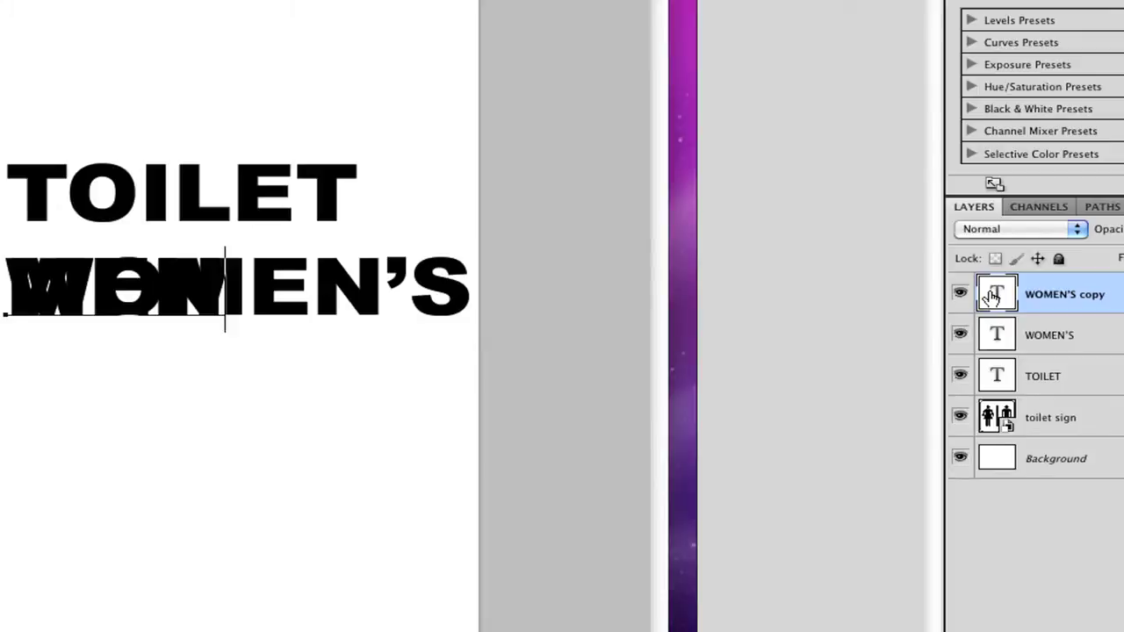
pyautogui.write("'S")
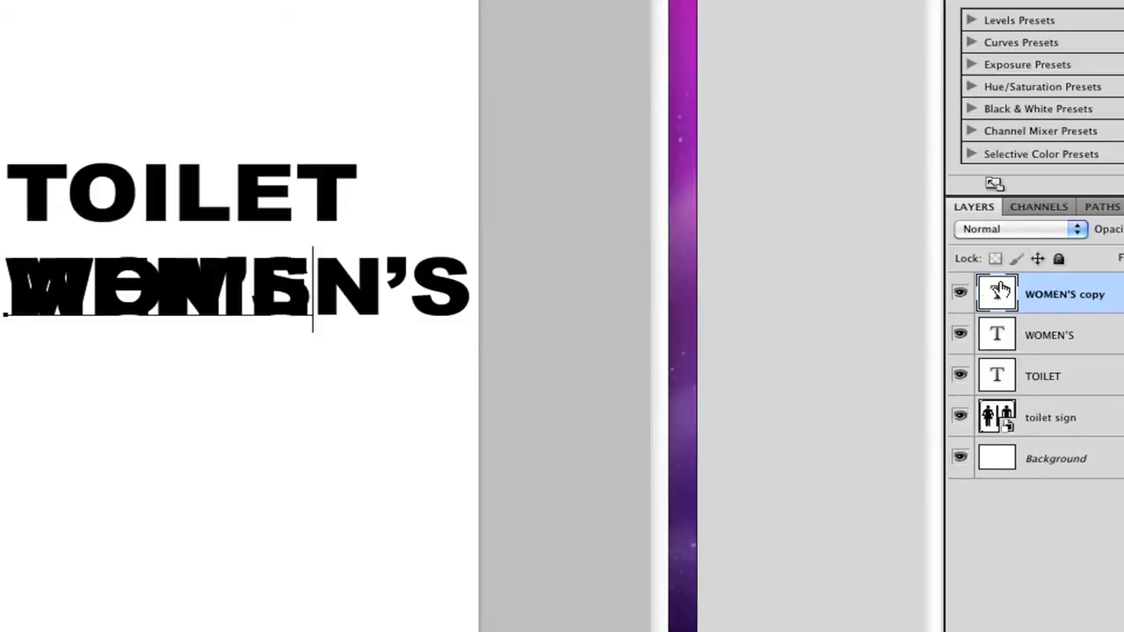
pyautogui.click(998, 295)
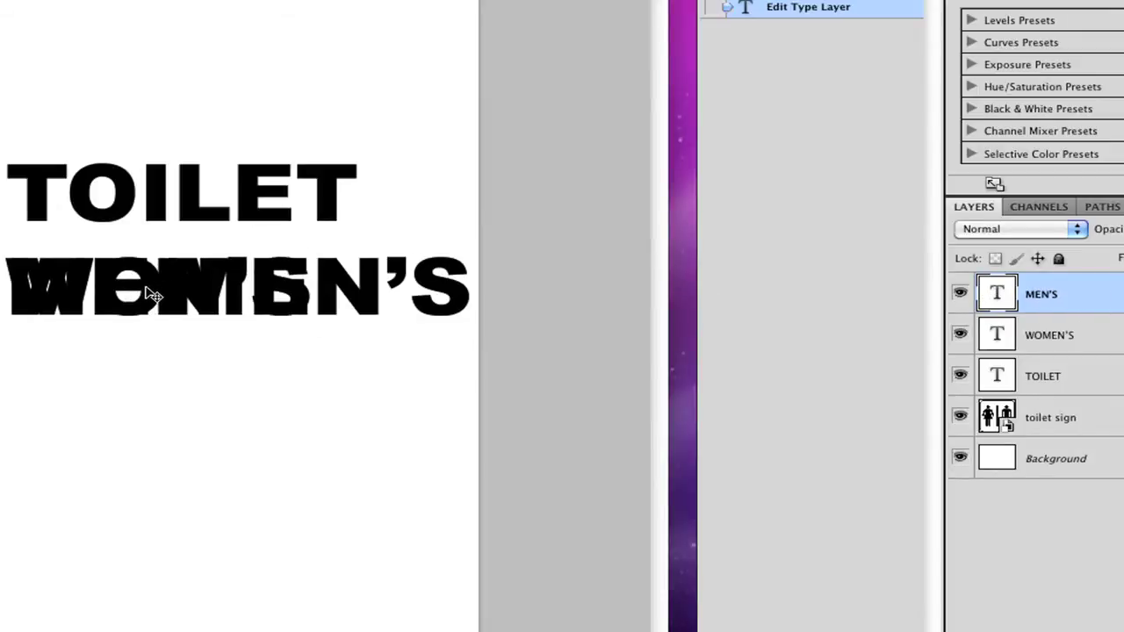
pyautogui.moveTo(150, 293); pyautogui.dragTo(148, 380)
pyautogui.moveTo(281, 375); pyautogui.dragTo(281, 374)
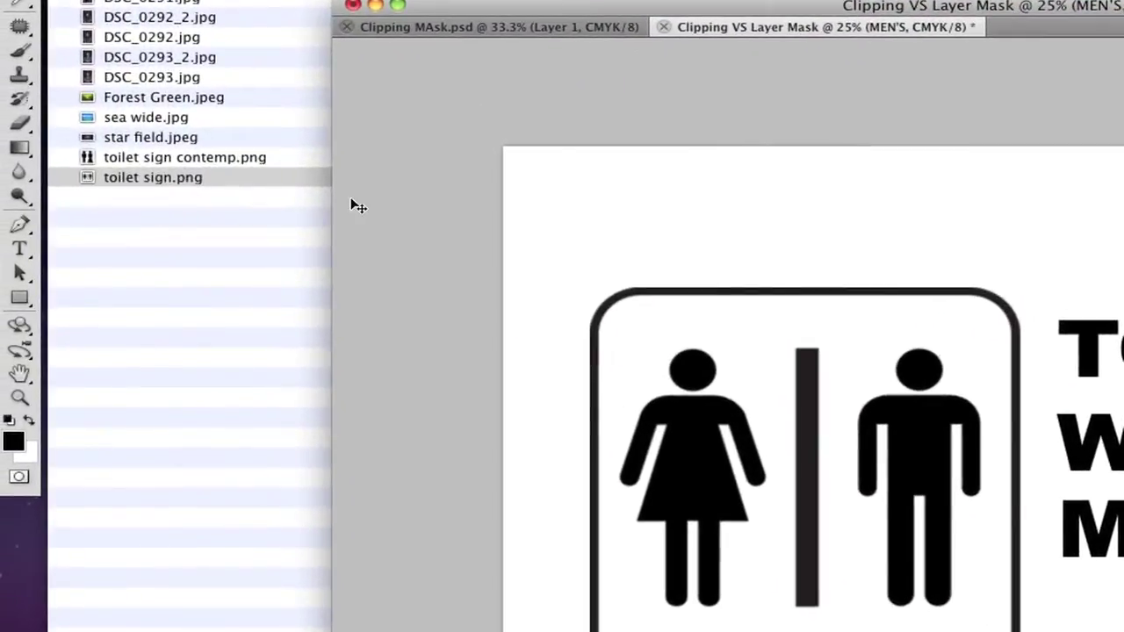
# Create a backdrop from a canvas-sized black rectangle with a default Gradient Overlay, ordered beneath the toilet sign layer.
pyautogui.click(20, 298)
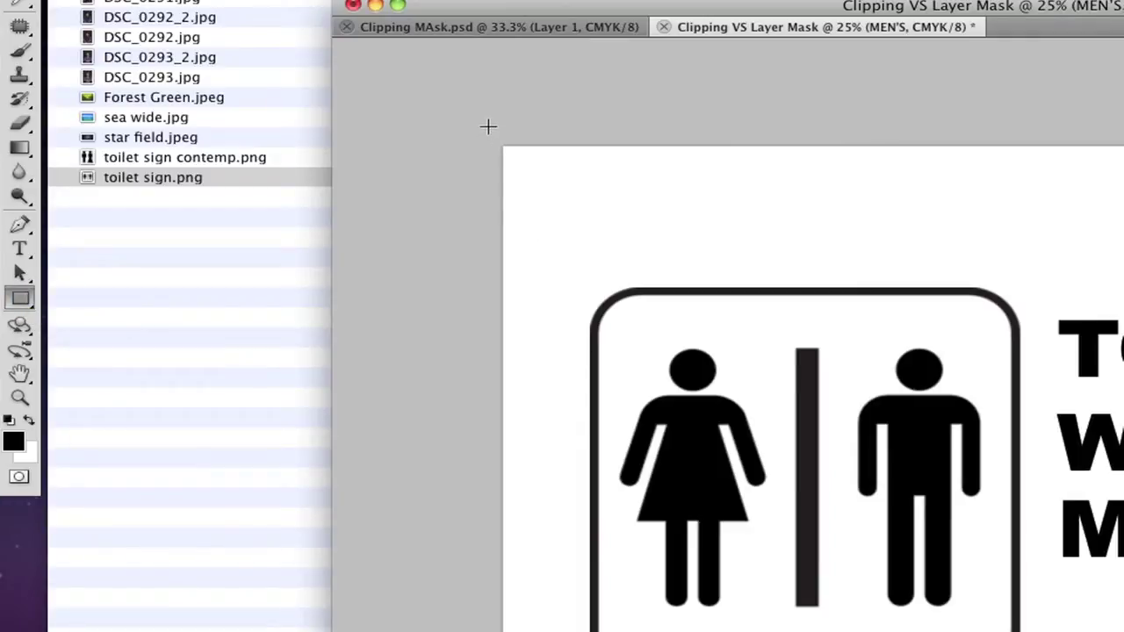
pyautogui.moveTo(488, 126); pyautogui.dragTo(1123, 631)
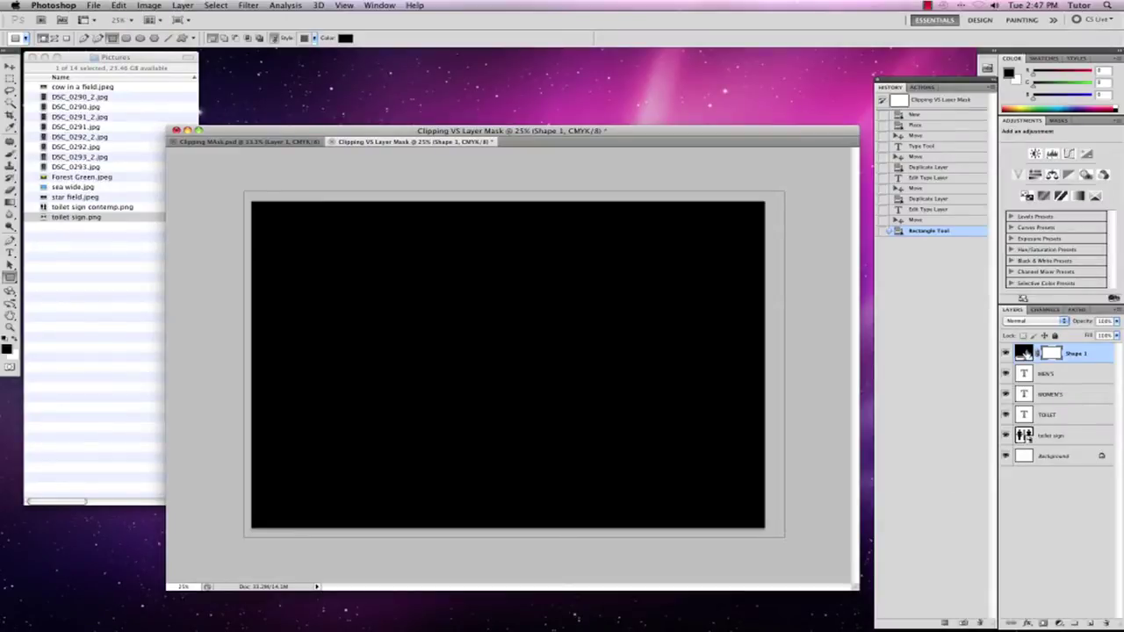
pyautogui.rightClick(1026, 352)
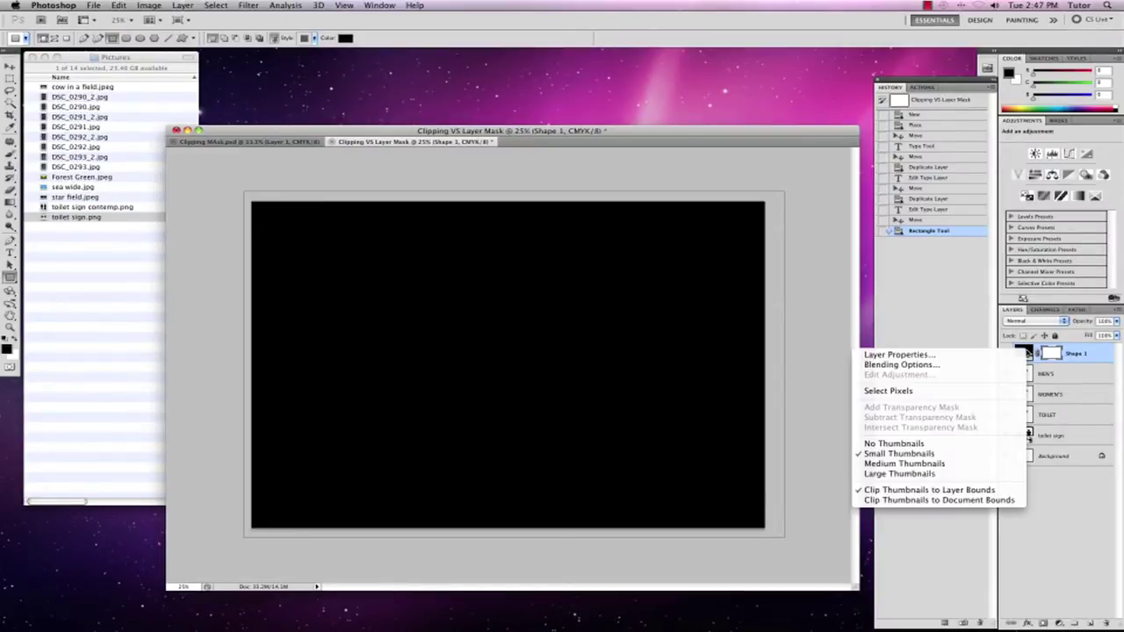
pyautogui.click(900, 364)
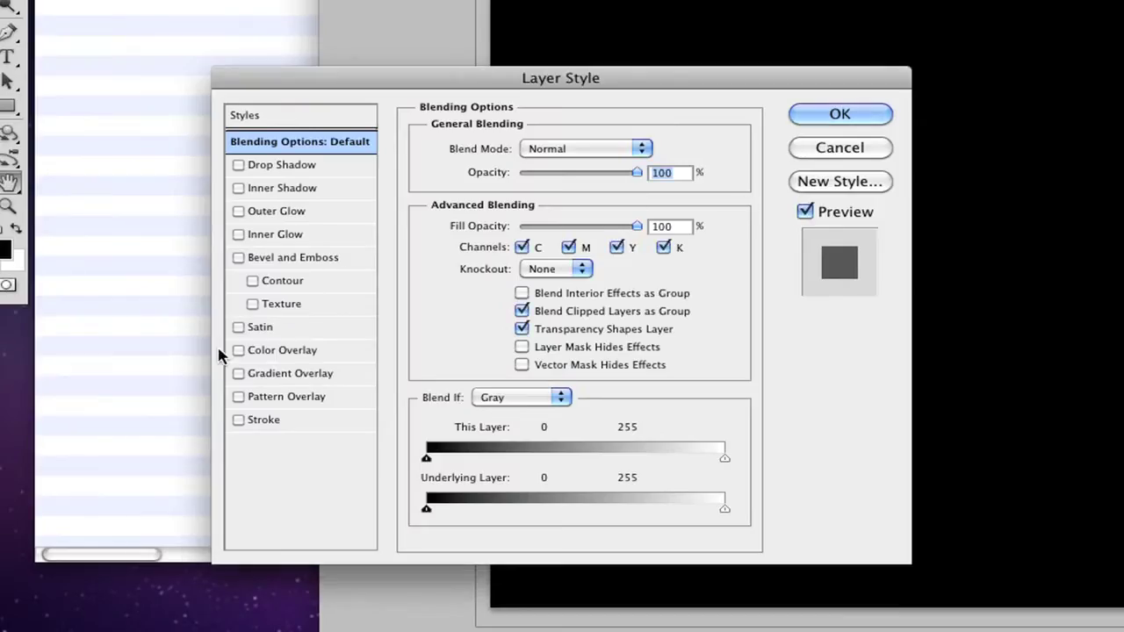
pyautogui.click(238, 374)
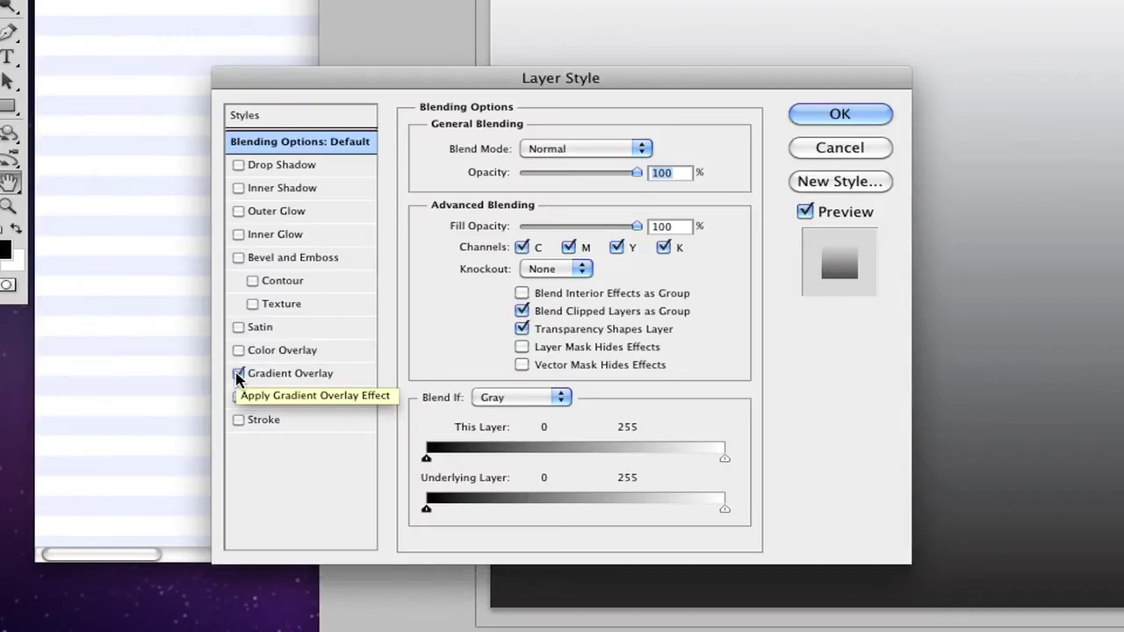
pyautogui.click(859, 120)
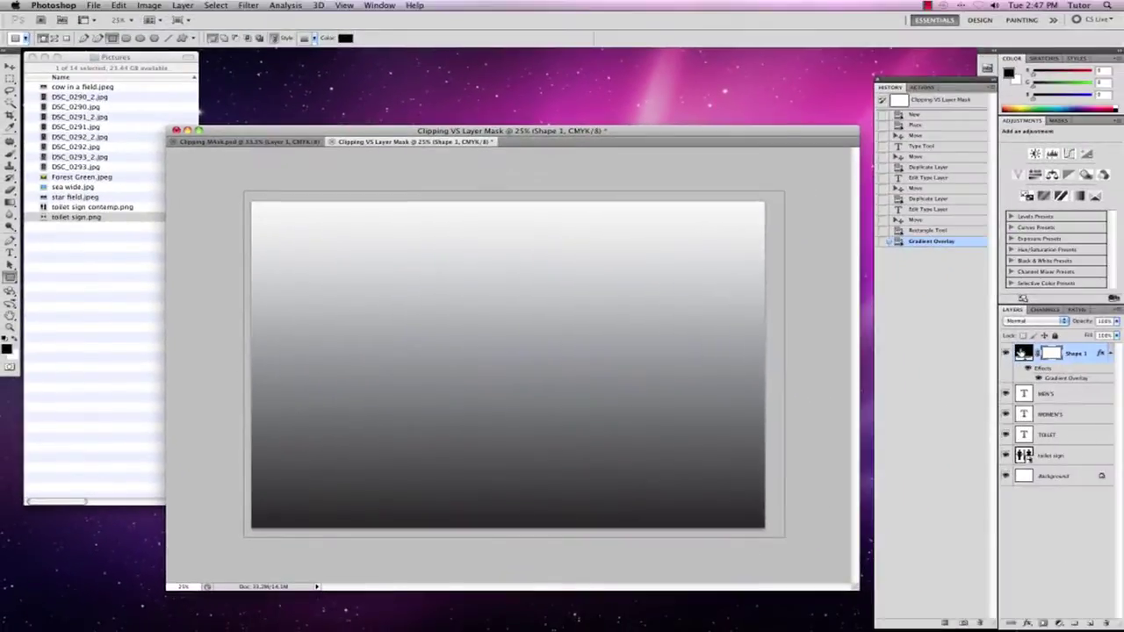
pyautogui.moveTo(1067, 352); pyautogui.dragTo(1025, 467)
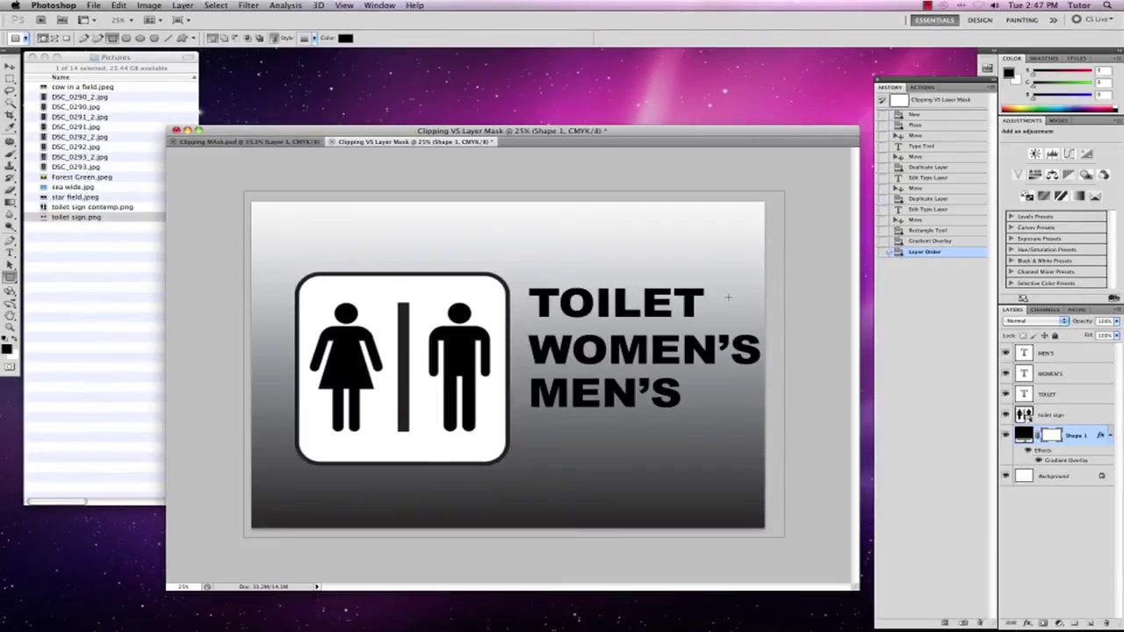
# Place cow in a field.jpeg over the words and reorder its layer directly above the TOILET text layer.
pyautogui.click(150, 61)
pyautogui.click(74, 87)
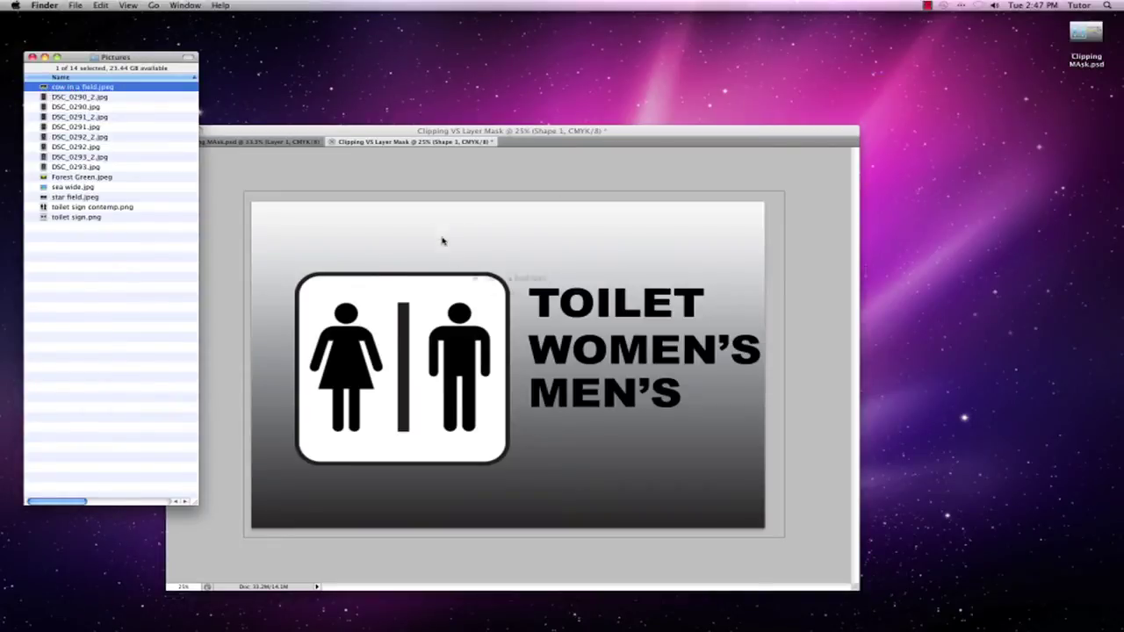
pyautogui.moveTo(534, 314); pyautogui.dragTo(672, 298)
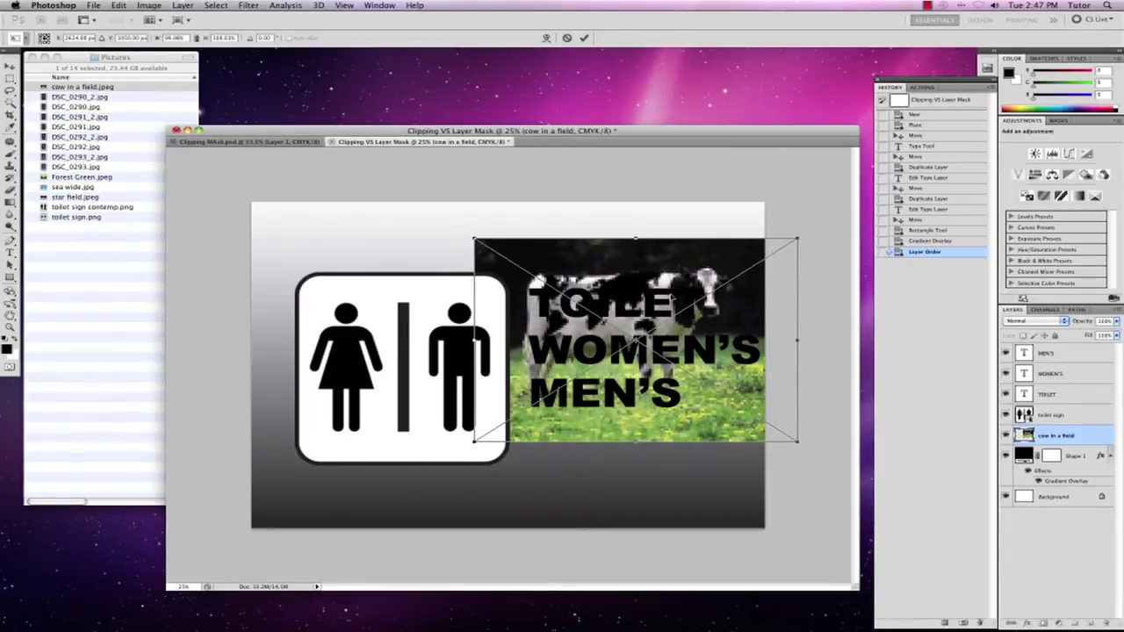
pyautogui.press('Return')
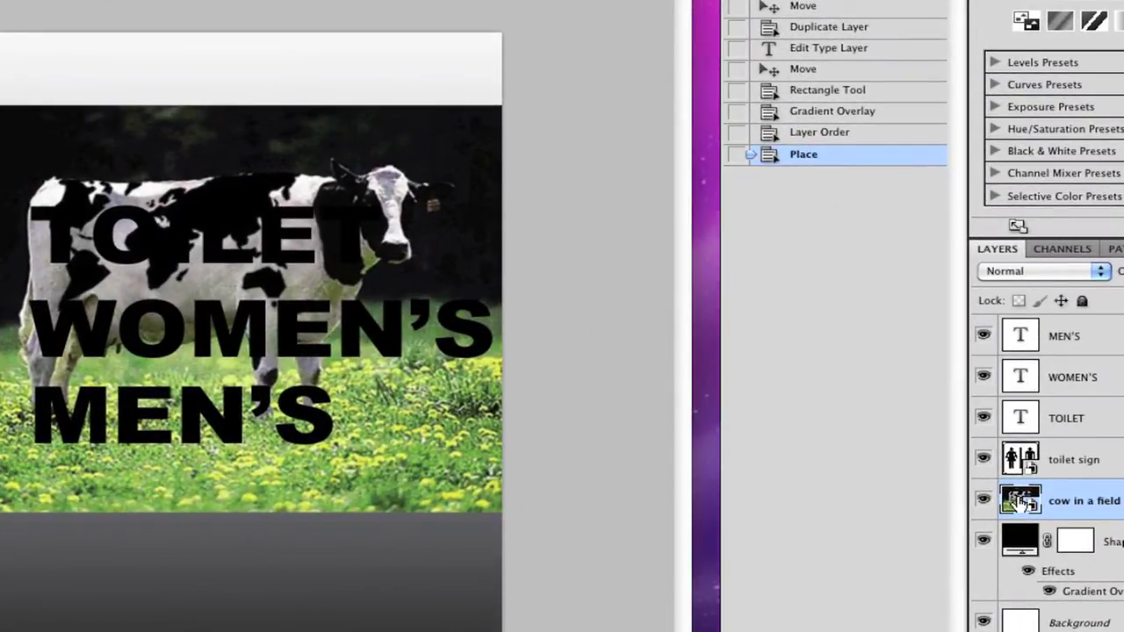
pyautogui.moveTo(1020, 500); pyautogui.dragTo(1023, 418)
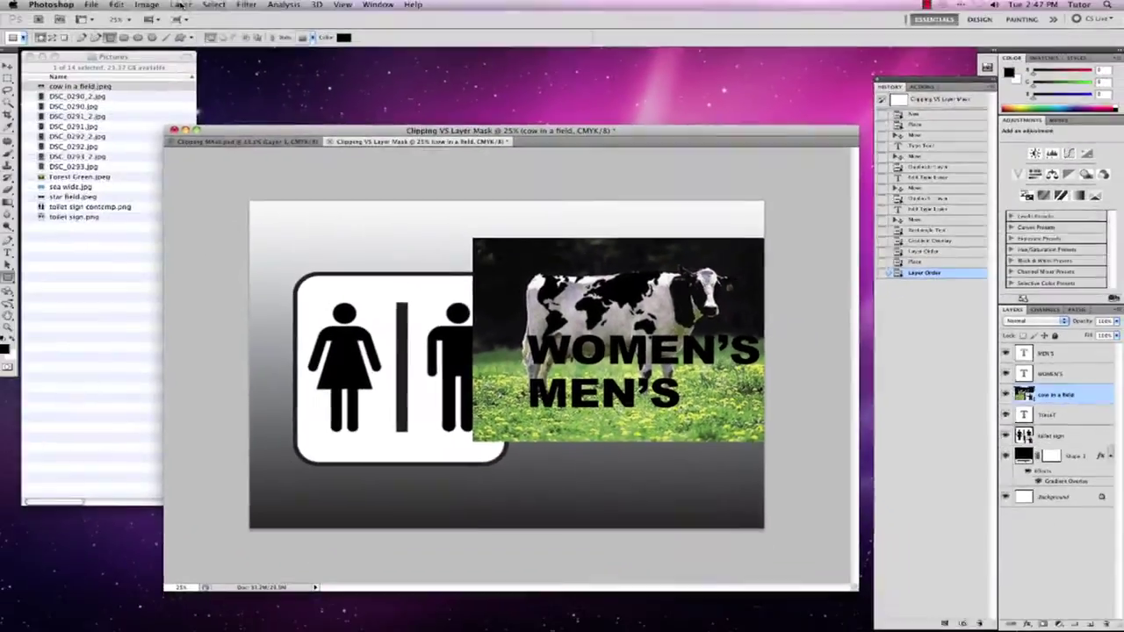
# Clip the cow in a field photo to the TOILET text layer with a clipping mask.
pyautogui.click(181, 5)
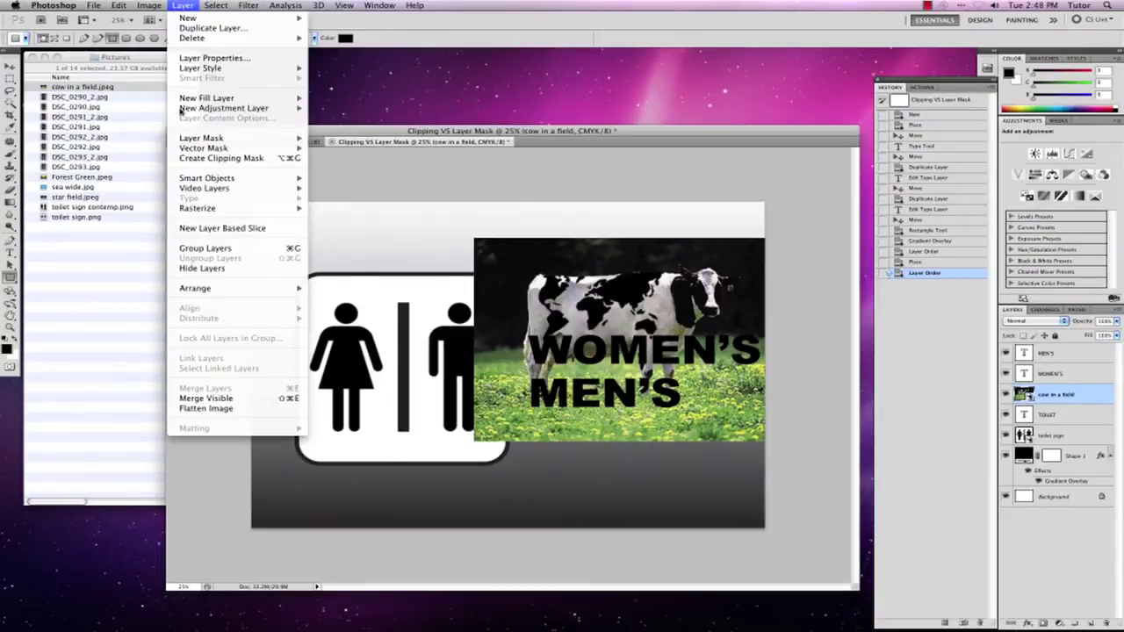
pyautogui.click(208, 158)
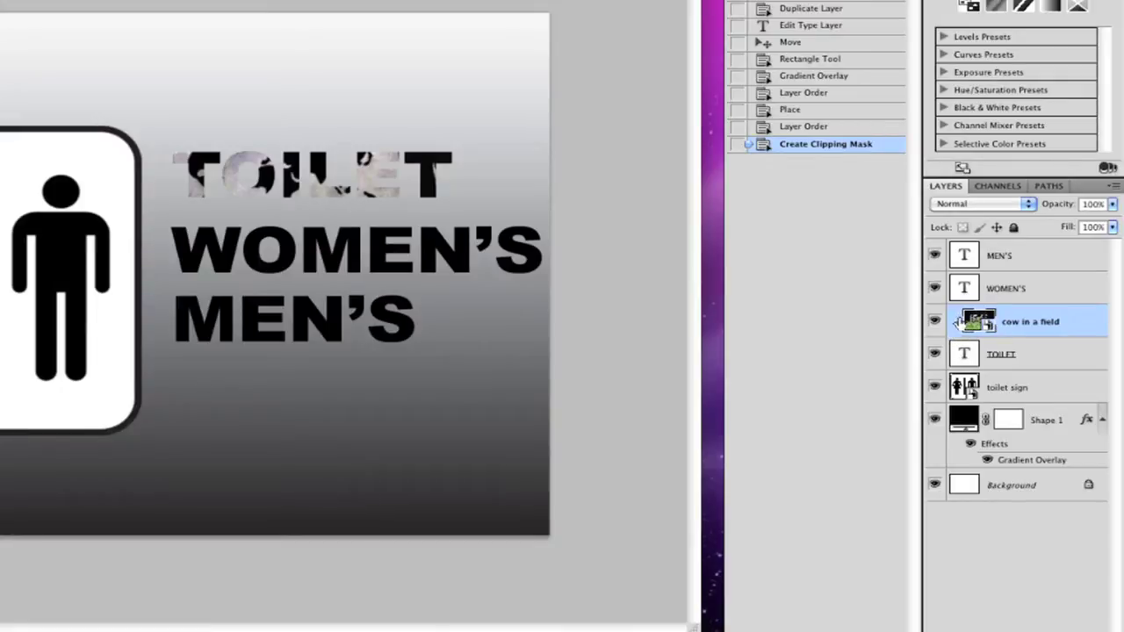
pyautogui.click(961, 357)
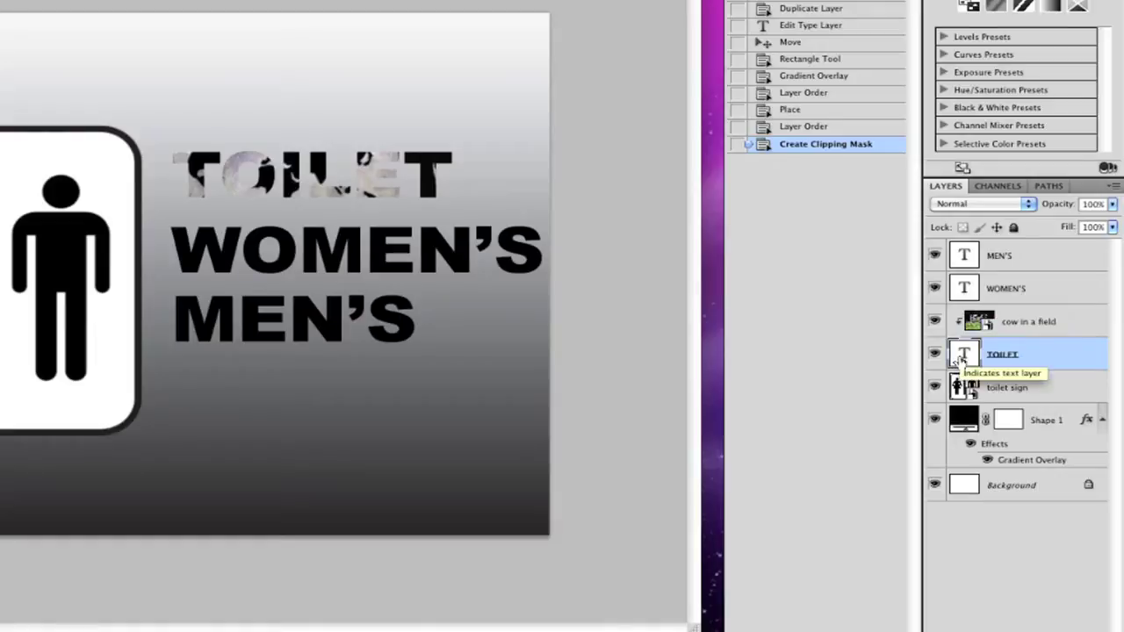
# Shift the clipped cow photo slightly within the TOILET letters and adjust its shape with Free Transform.
pyautogui.click(972, 323)
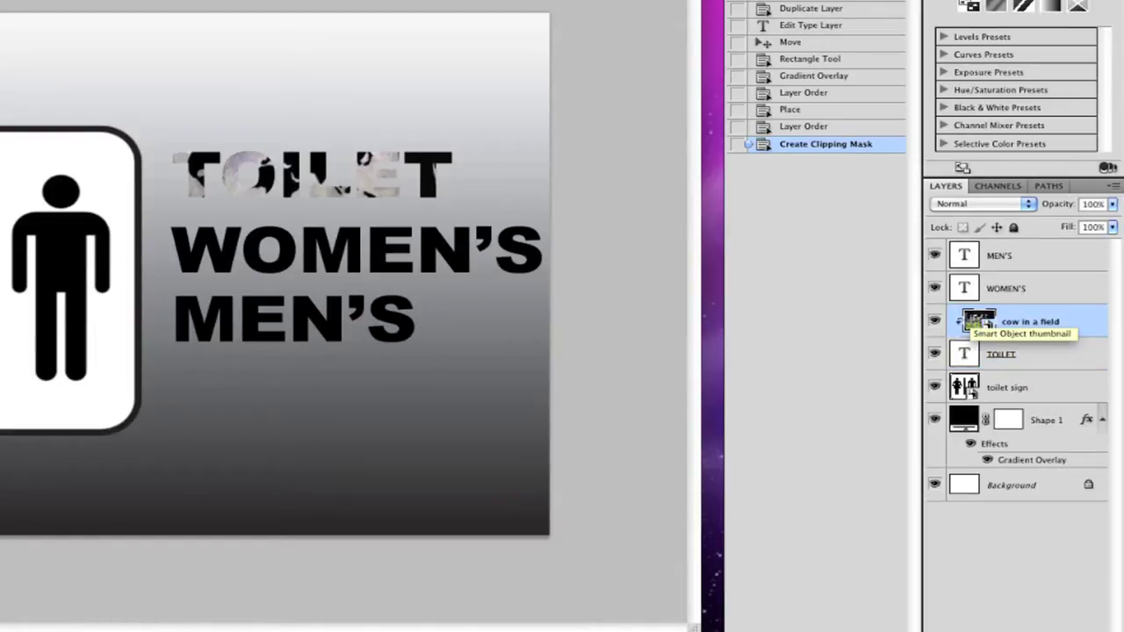
pyautogui.click(972, 323)
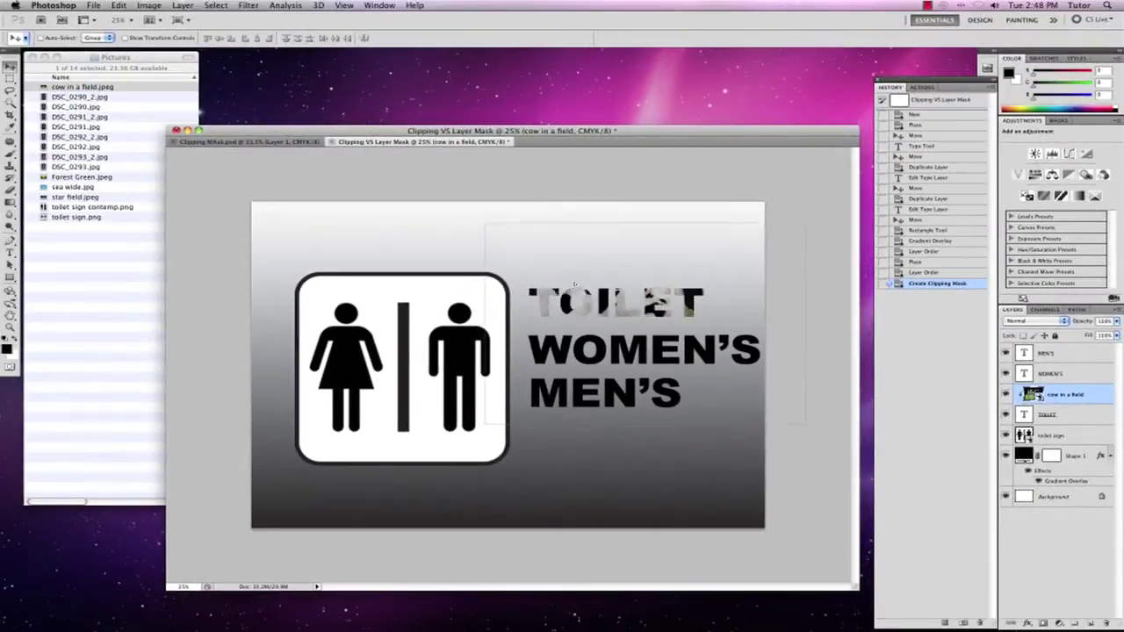
pyautogui.moveTo(574, 284); pyautogui.dragTo(556, 276)
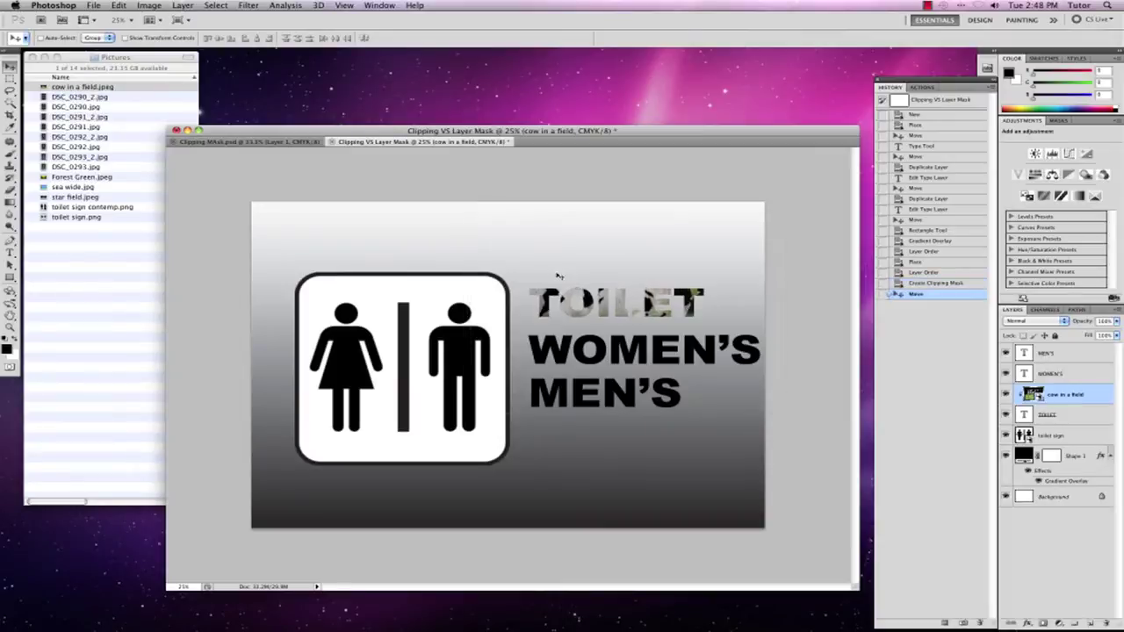
pyautogui.click(118, 5)
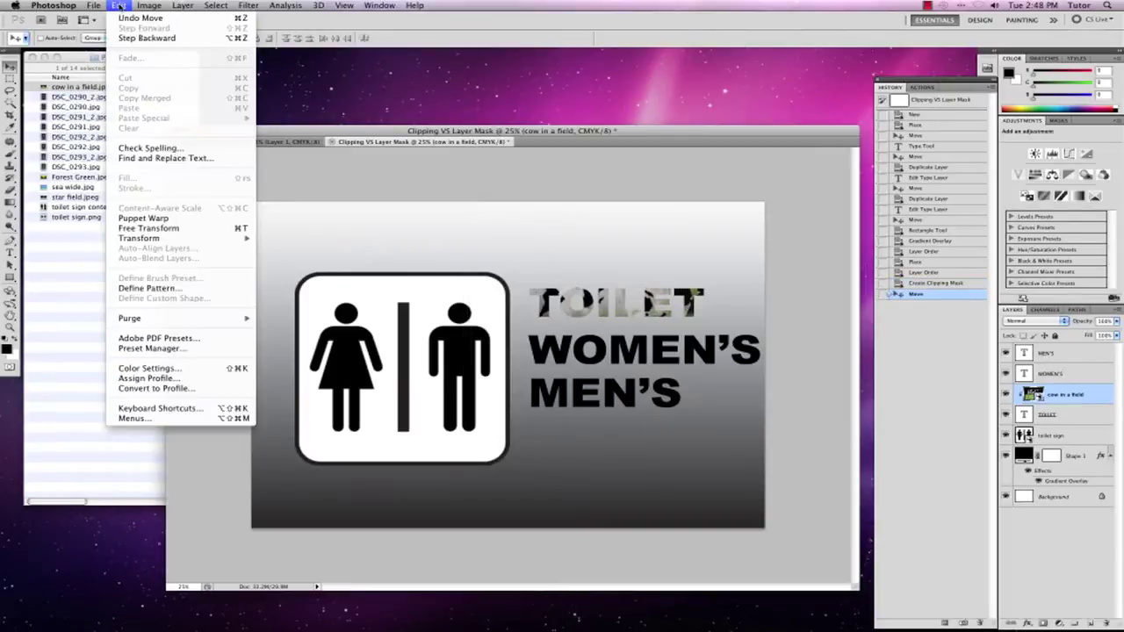
pyautogui.click(174, 229)
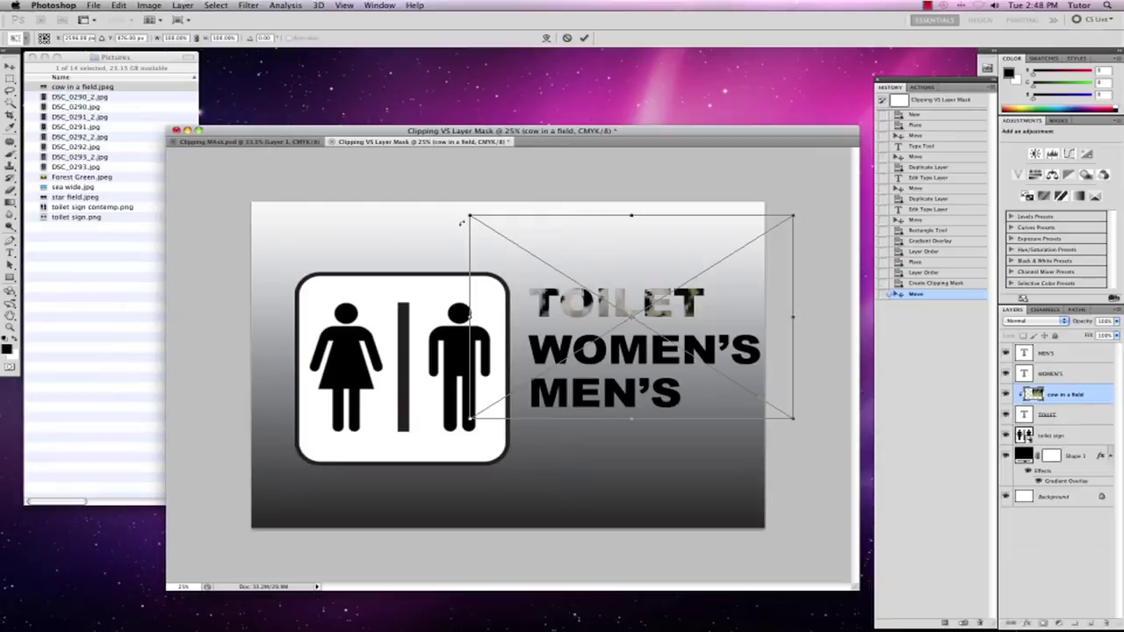
pyautogui.moveTo(470, 316)
pyautogui.mouseDown()
pyautogui.moveTo(525, 316)
pyautogui.moveTo(470, 316)
pyautogui.mouseUp()
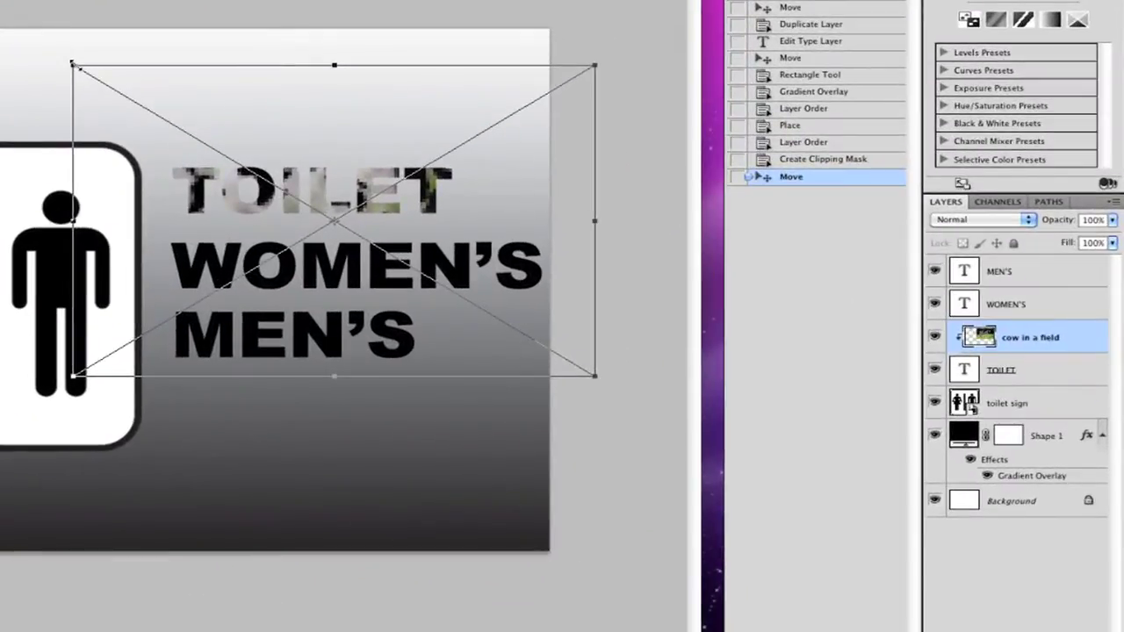
pyautogui.press('Return')
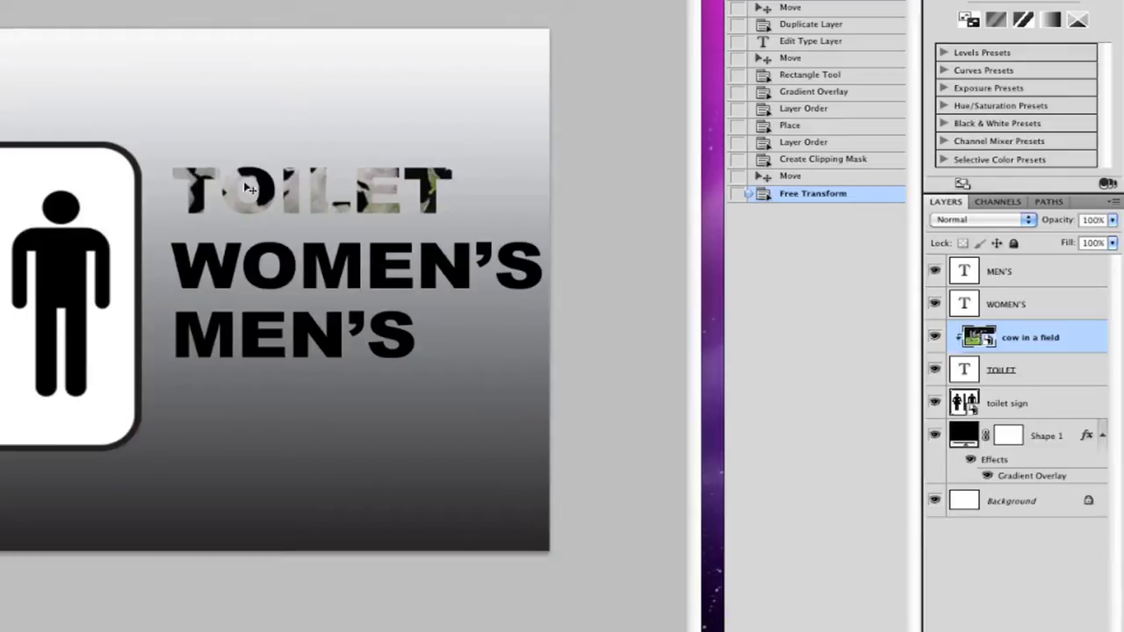
# Add a white (ffffff) outside Stroke of 10 px to the TOILET text layer.
pyautogui.rightClick(969, 370)
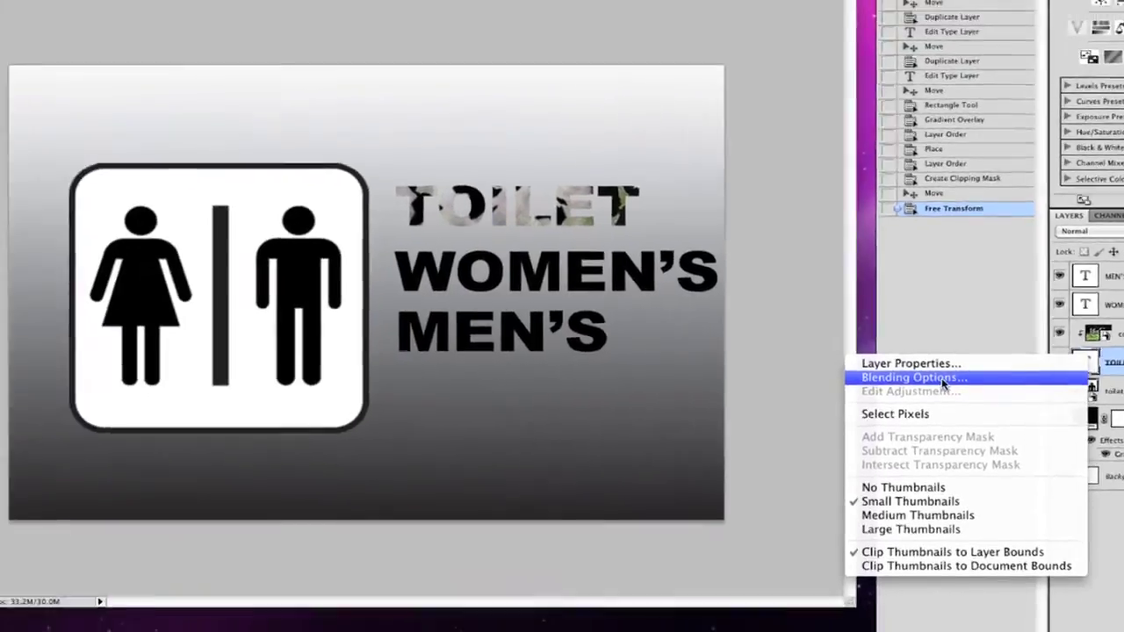
pyautogui.click(832, 387)
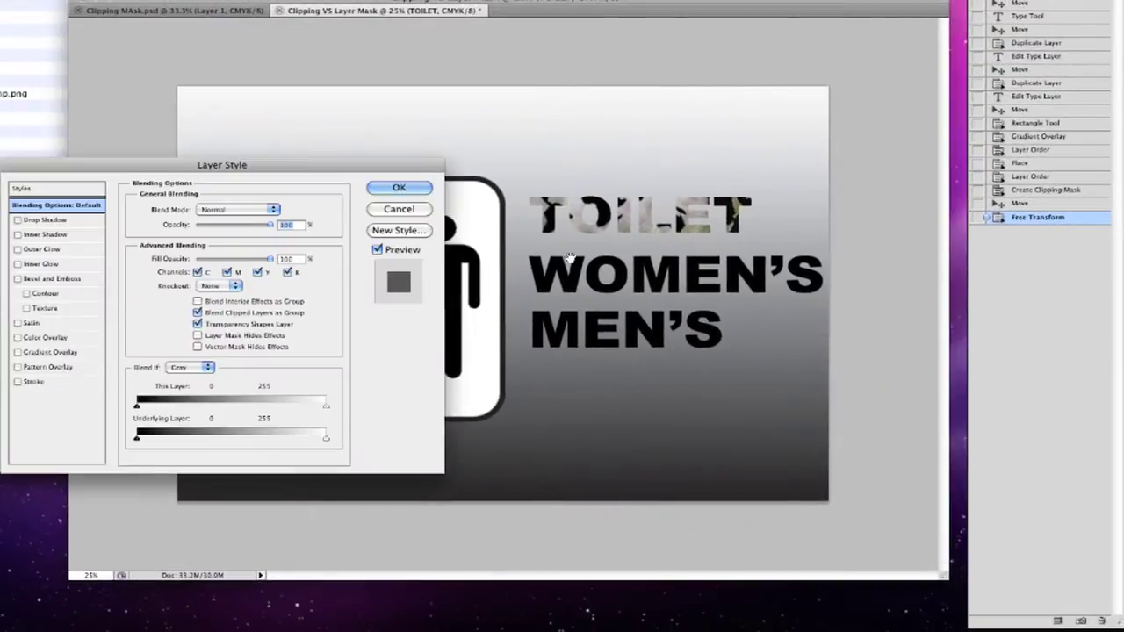
pyautogui.click(19, 383)
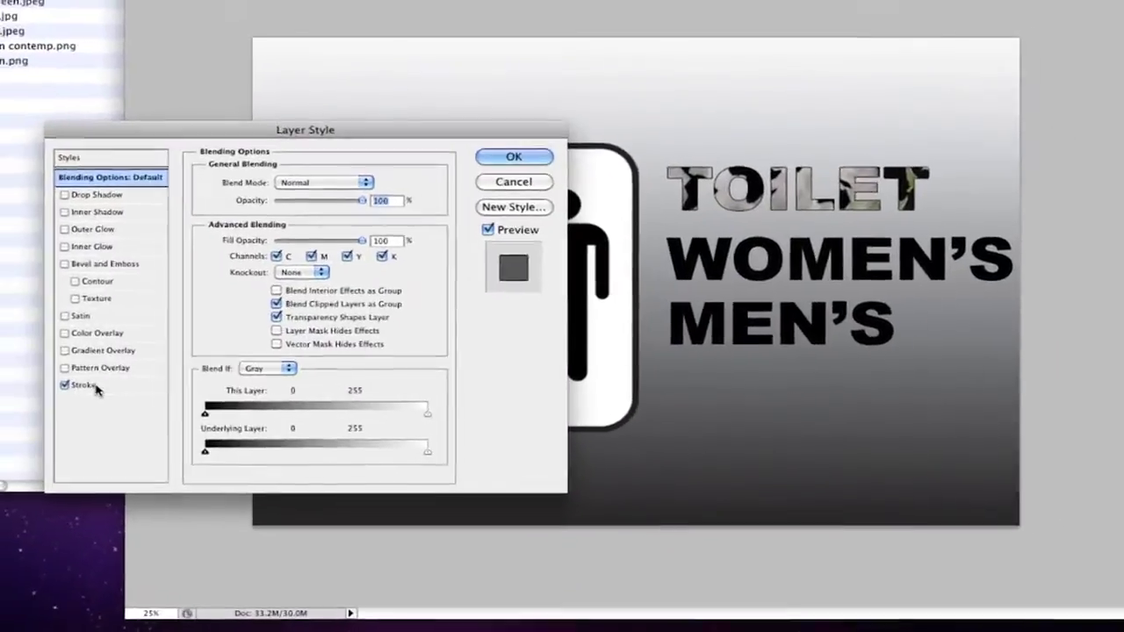
pyautogui.click(96, 388)
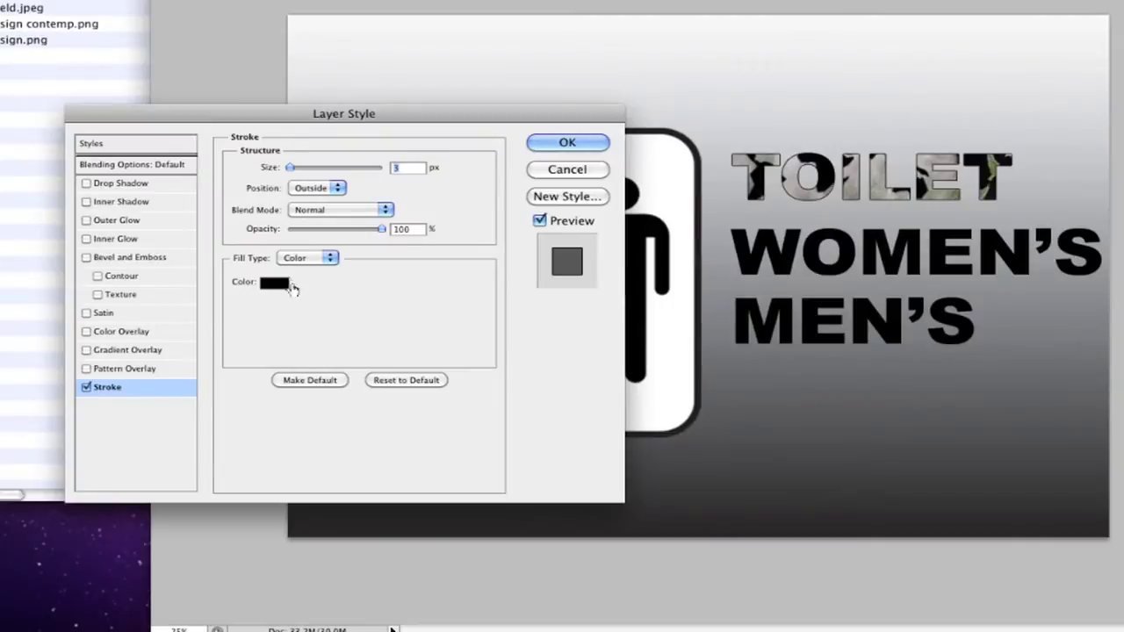
pyautogui.click(233, 289)
pyautogui.moveTo(703, 210); pyautogui.dragTo(532, 65)
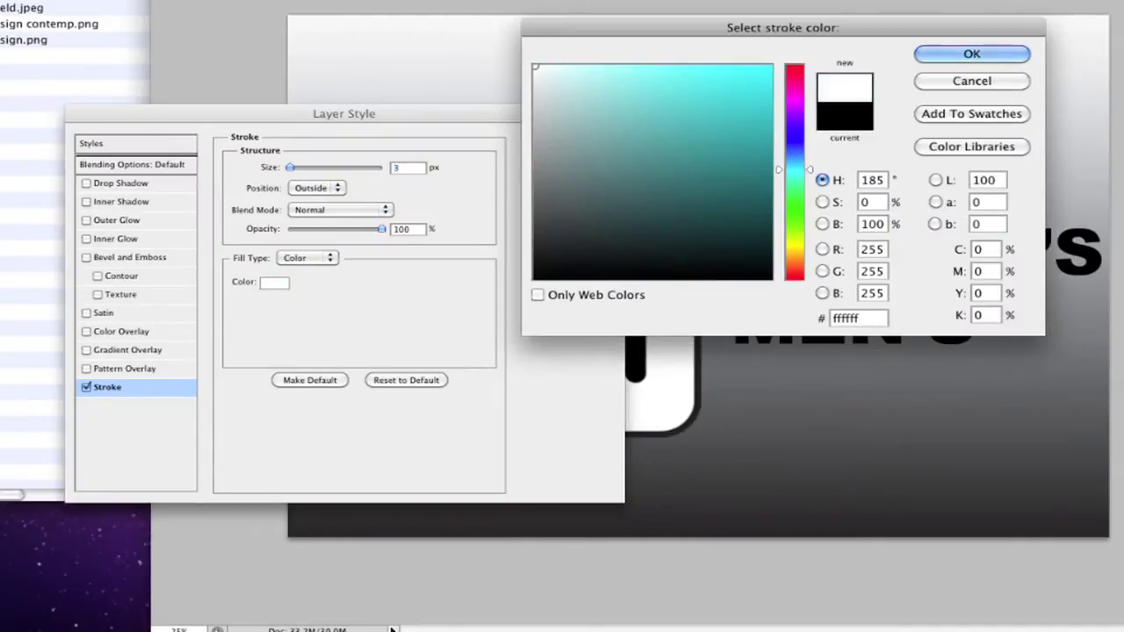
pyautogui.click(971, 55)
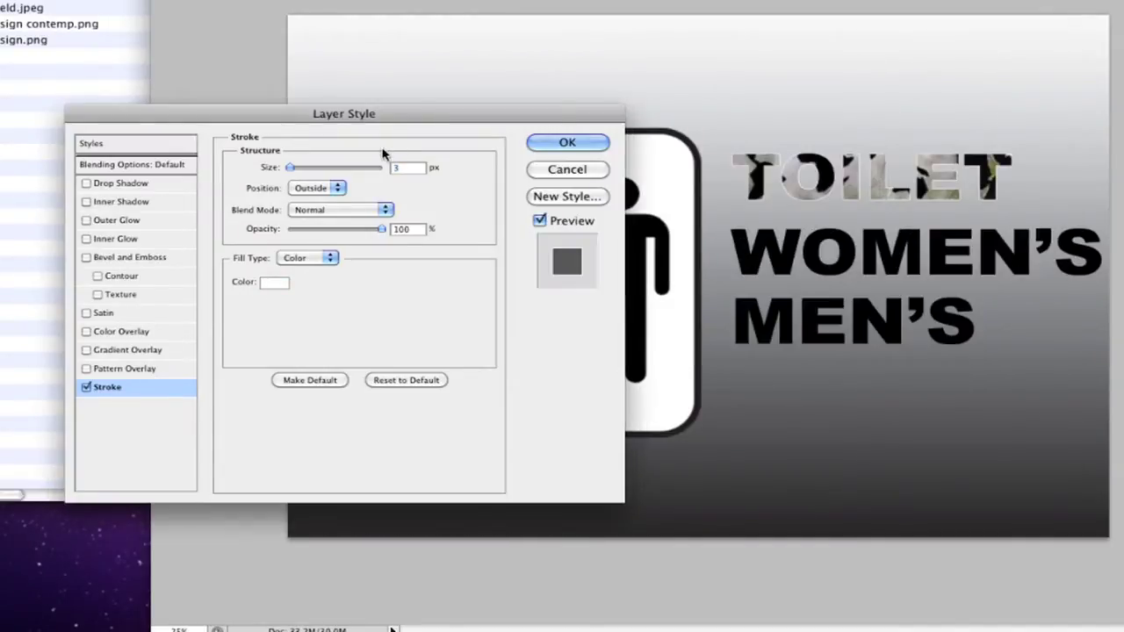
pyautogui.write('10')
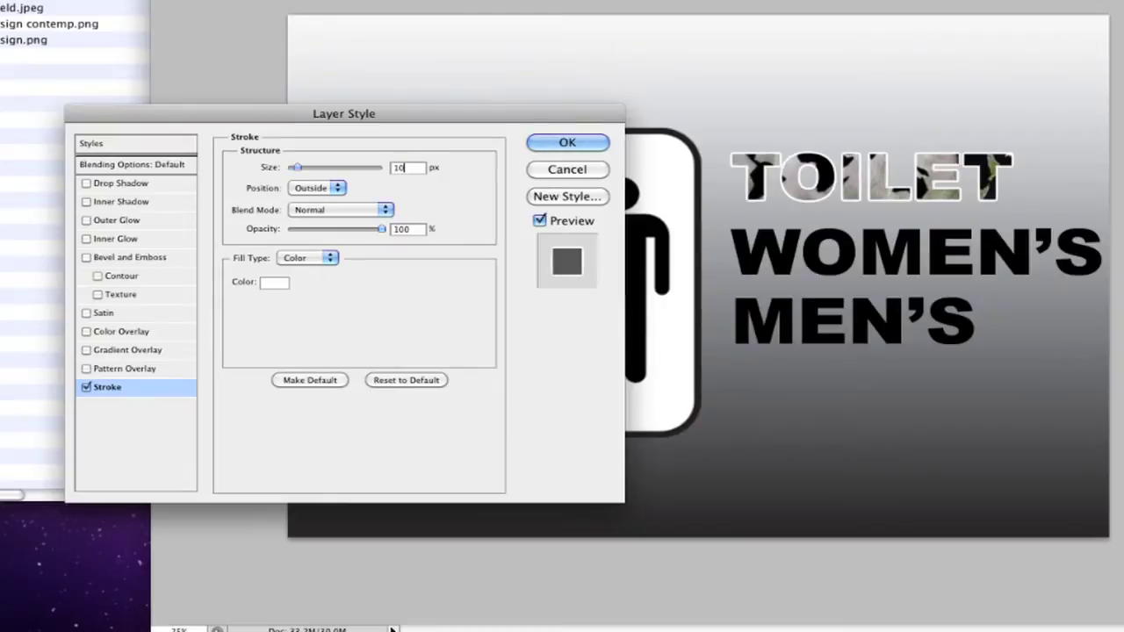
pyautogui.click(564, 142)
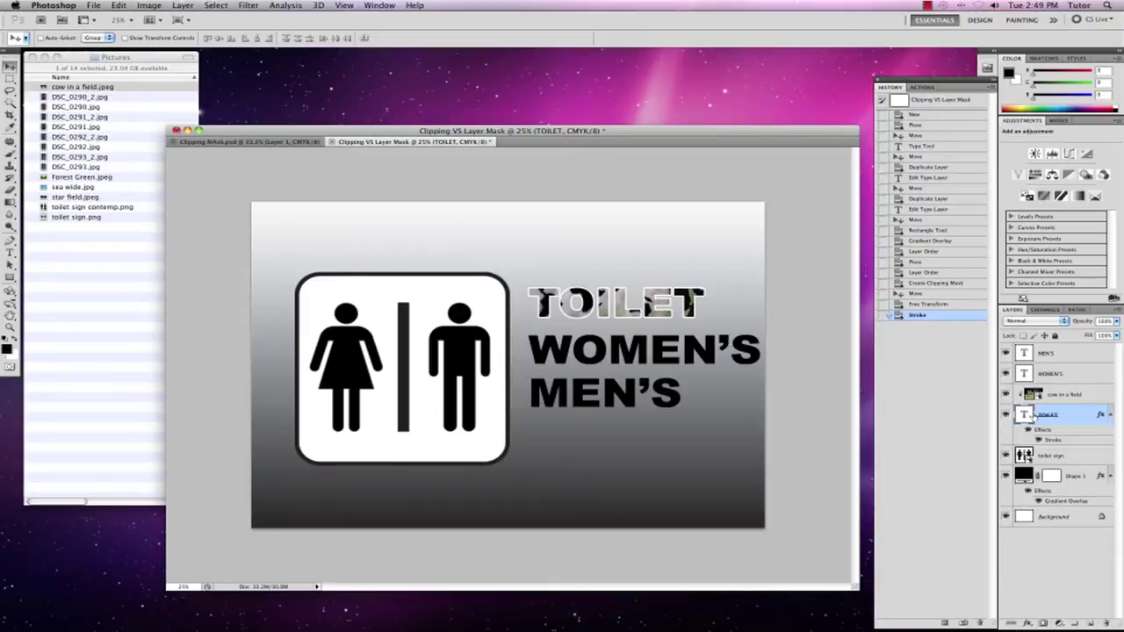
# Edit the clipped TOILET text by removing its final T and entering the letter again.
pyautogui.doubleClick(1034, 414)
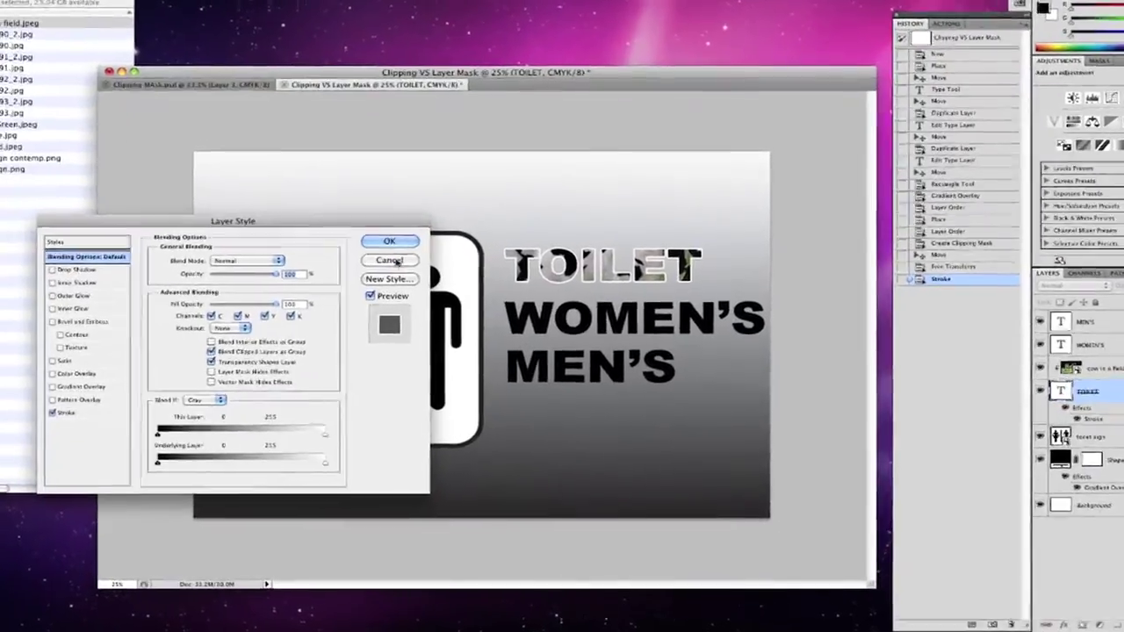
pyautogui.click(428, 298)
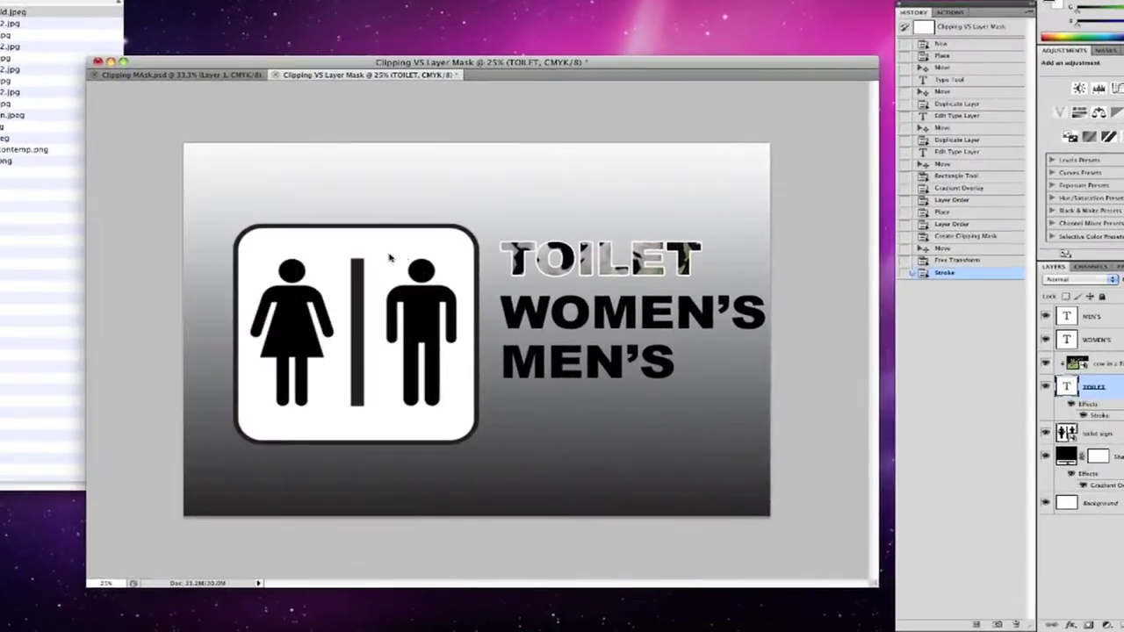
pyautogui.doubleClick(1064, 386)
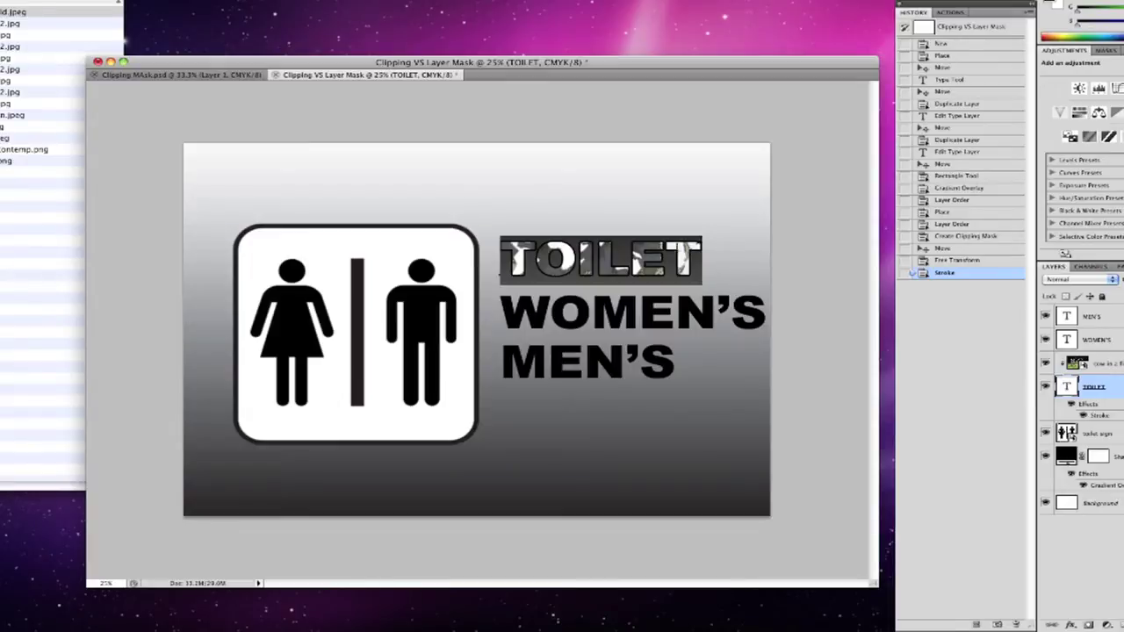
pyautogui.click(665, 257)
pyautogui.press('Delete')
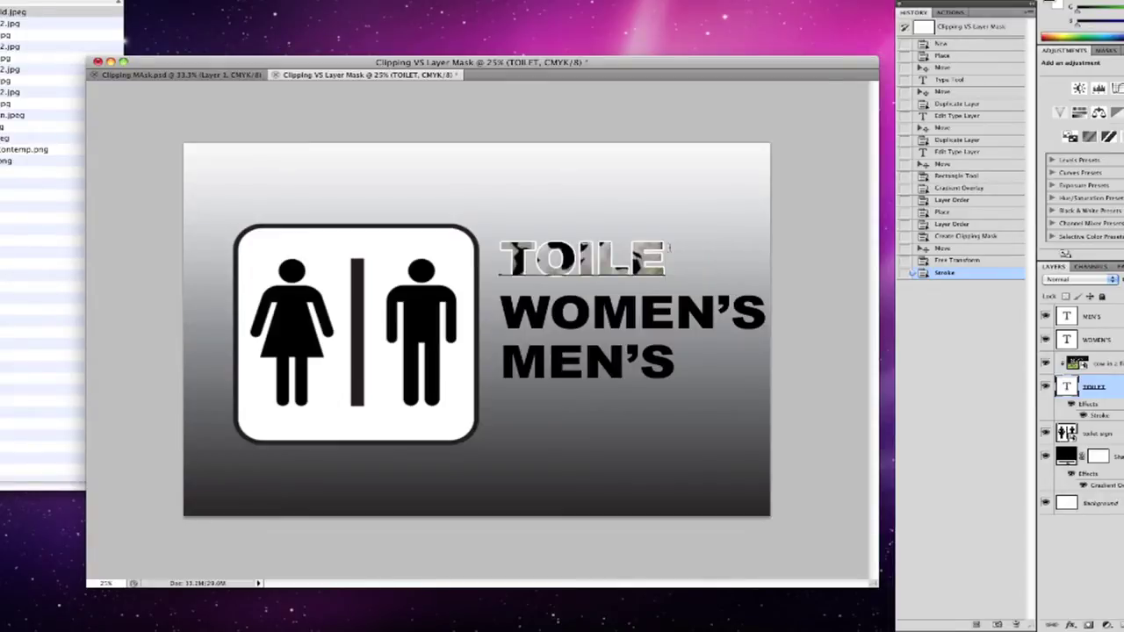
pyautogui.write('T')
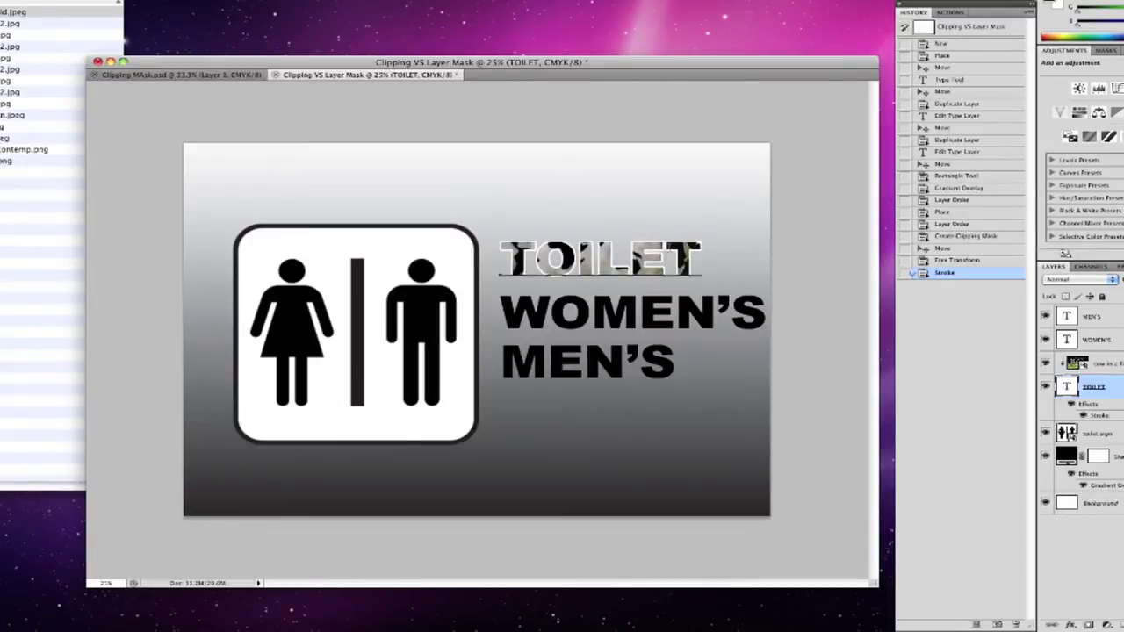
pyautogui.press('super+Return')
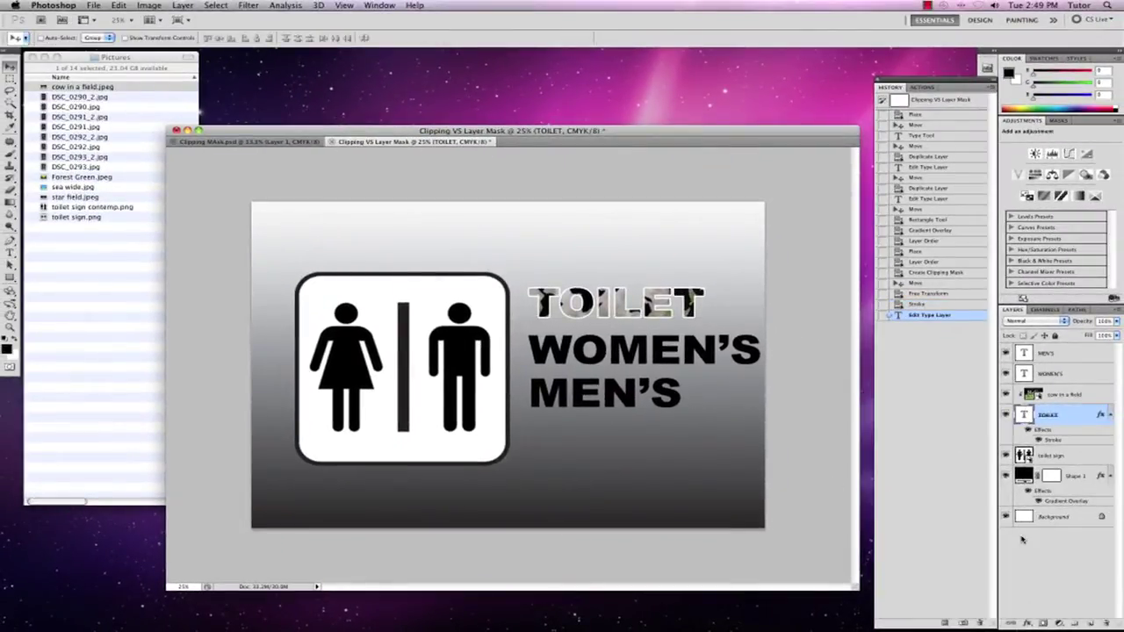
pyautogui.click(1024, 516)
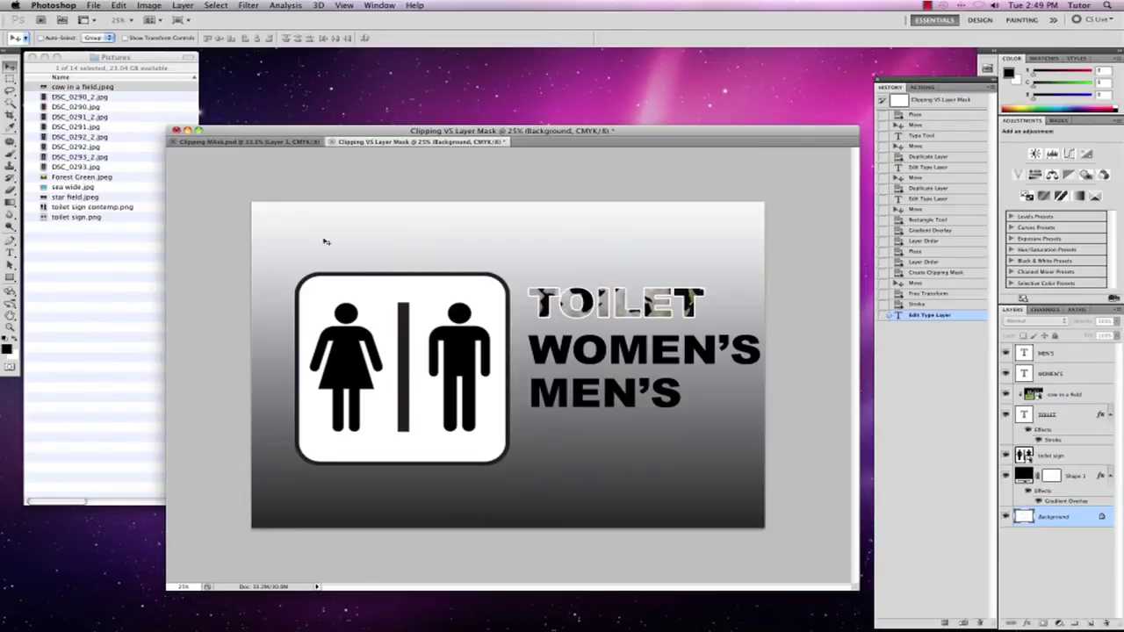
pyautogui.click(1028, 418)
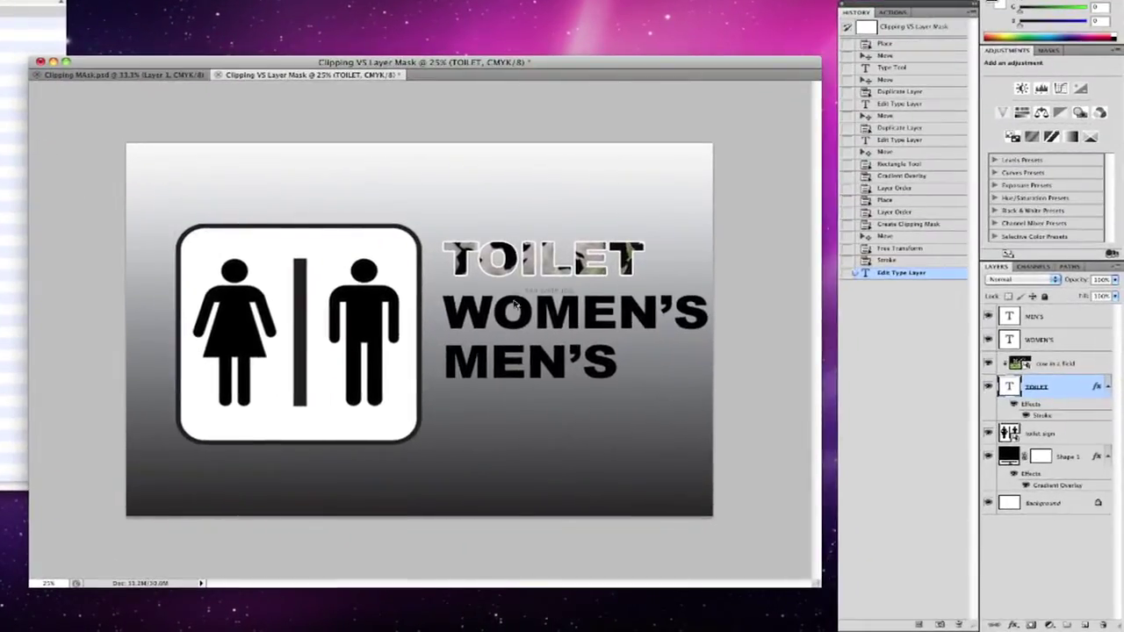
pyautogui.moveTo(516, 304); pyautogui.dragTo(505, 294)
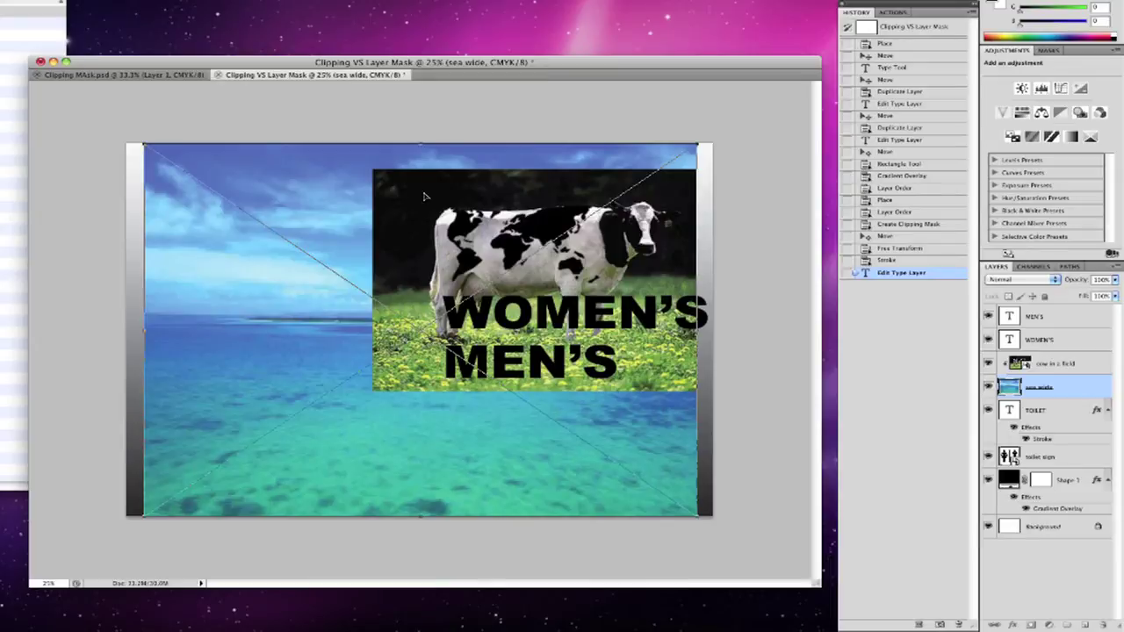
pyautogui.press('Escape')
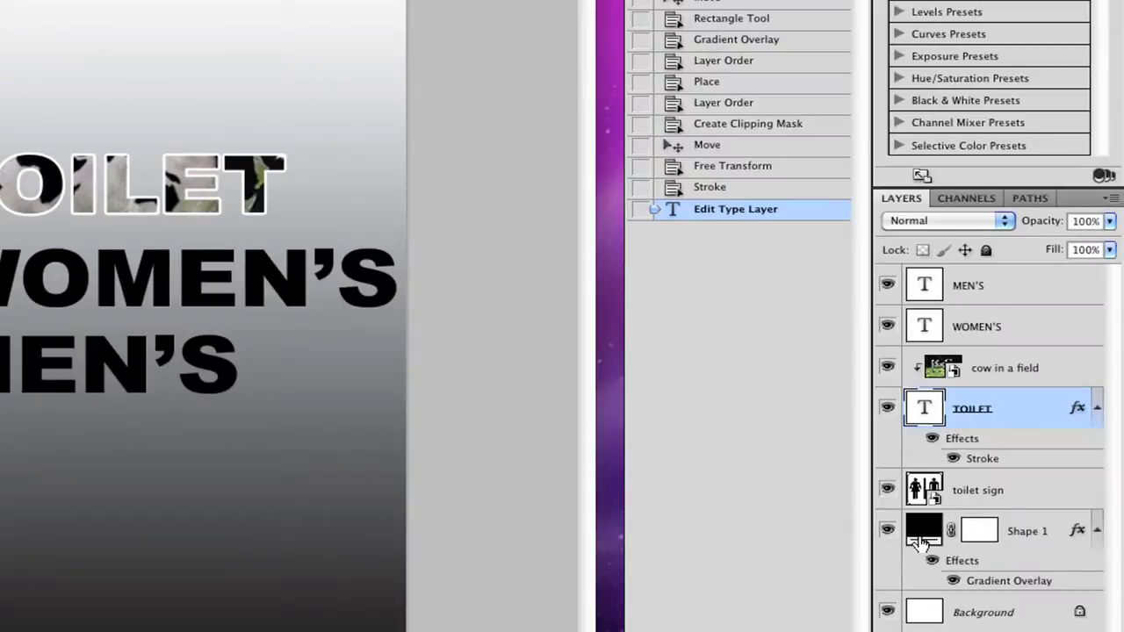
# Place star field.jpeg directly above the WOMEN'S text layer, shifted right over the words, and clip it to that text.
pyautogui.click(919, 612)
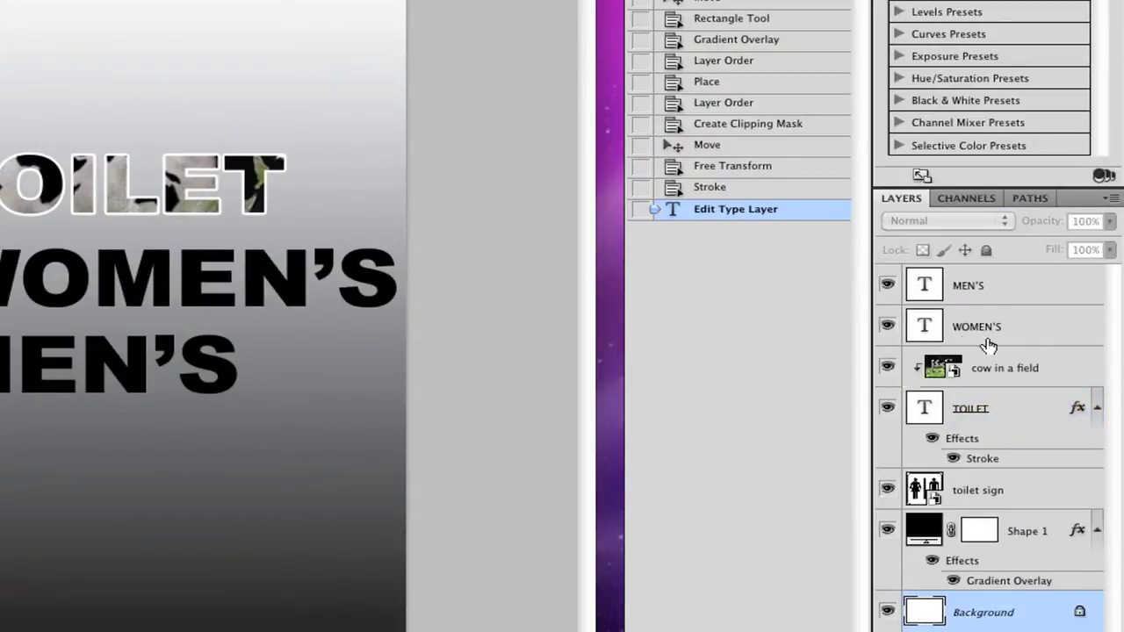
pyautogui.click(923, 322)
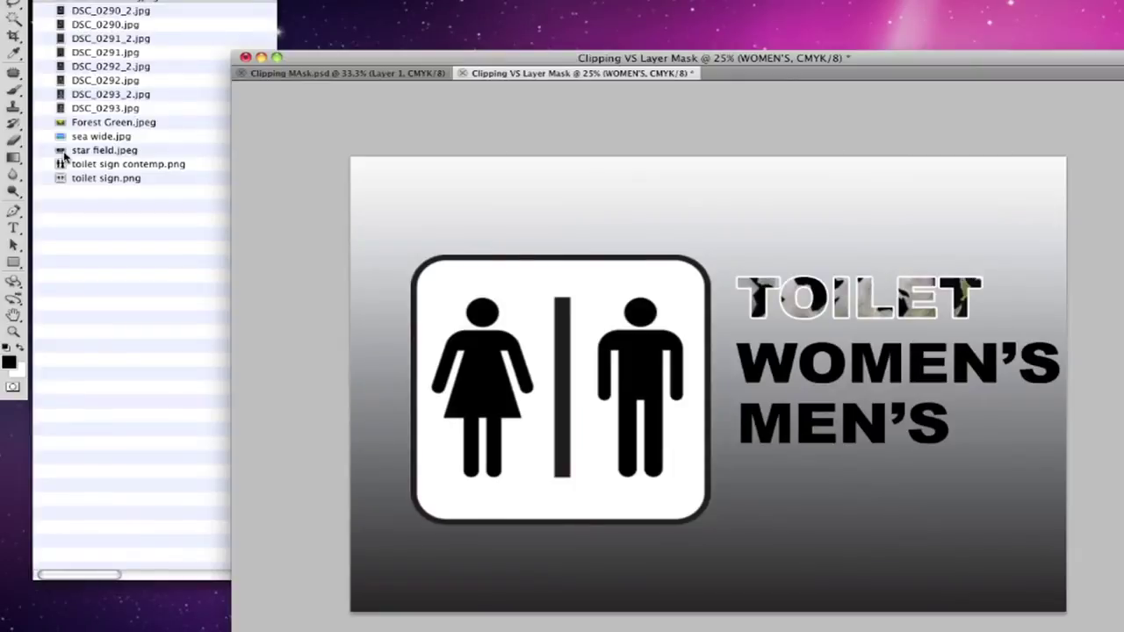
pyautogui.moveTo(61, 153); pyautogui.dragTo(799, 294)
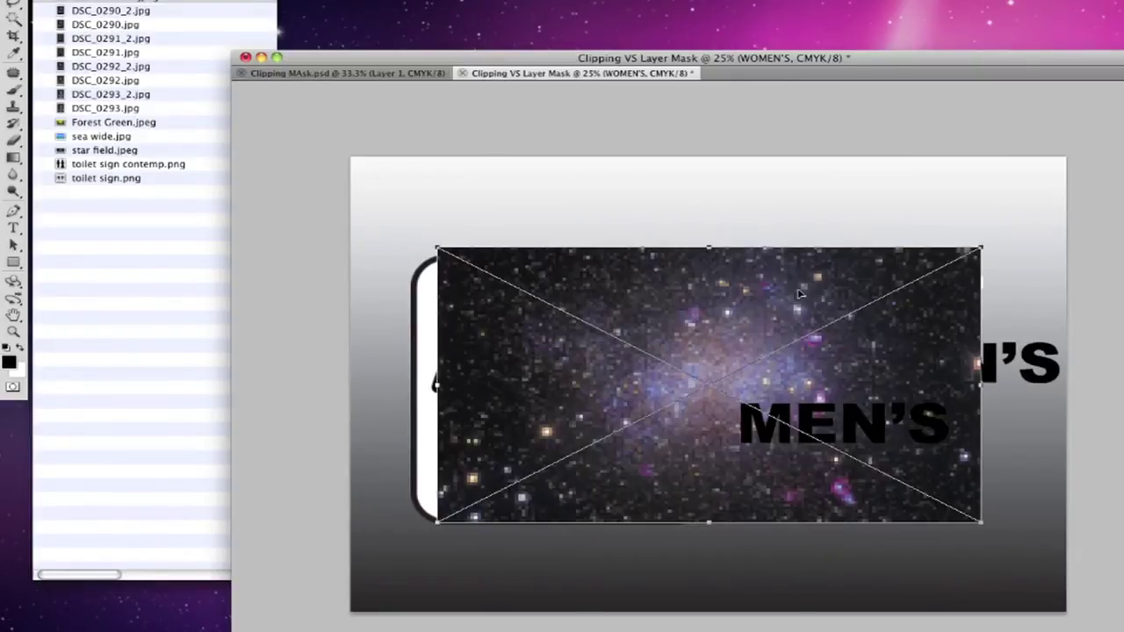
pyautogui.moveTo(707, 309); pyautogui.dragTo(834, 313)
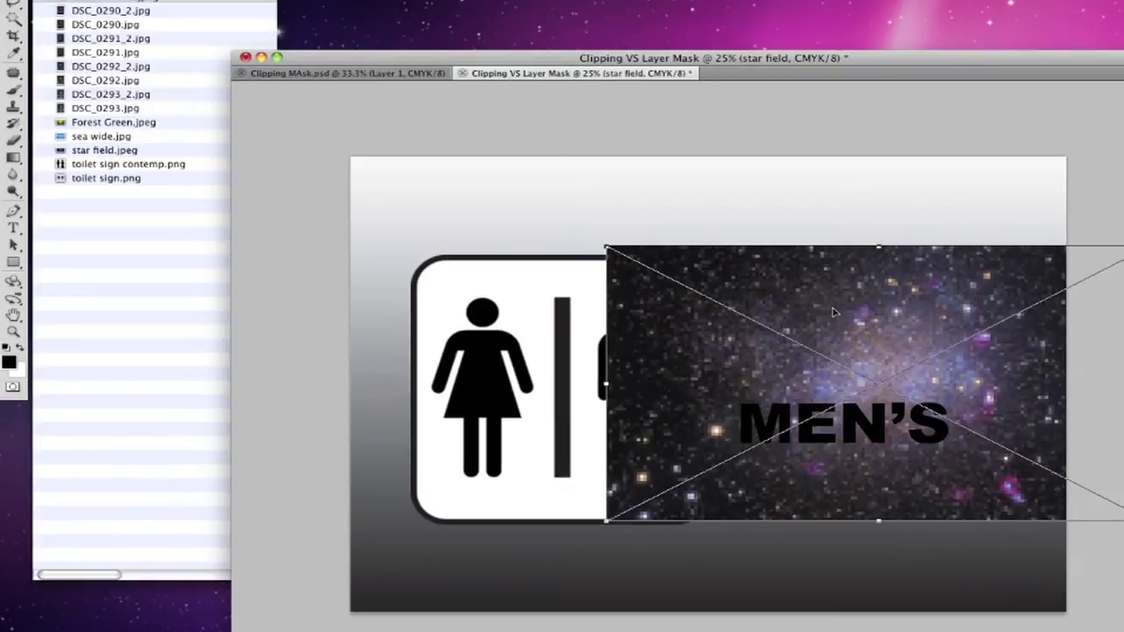
pyautogui.press('Return')
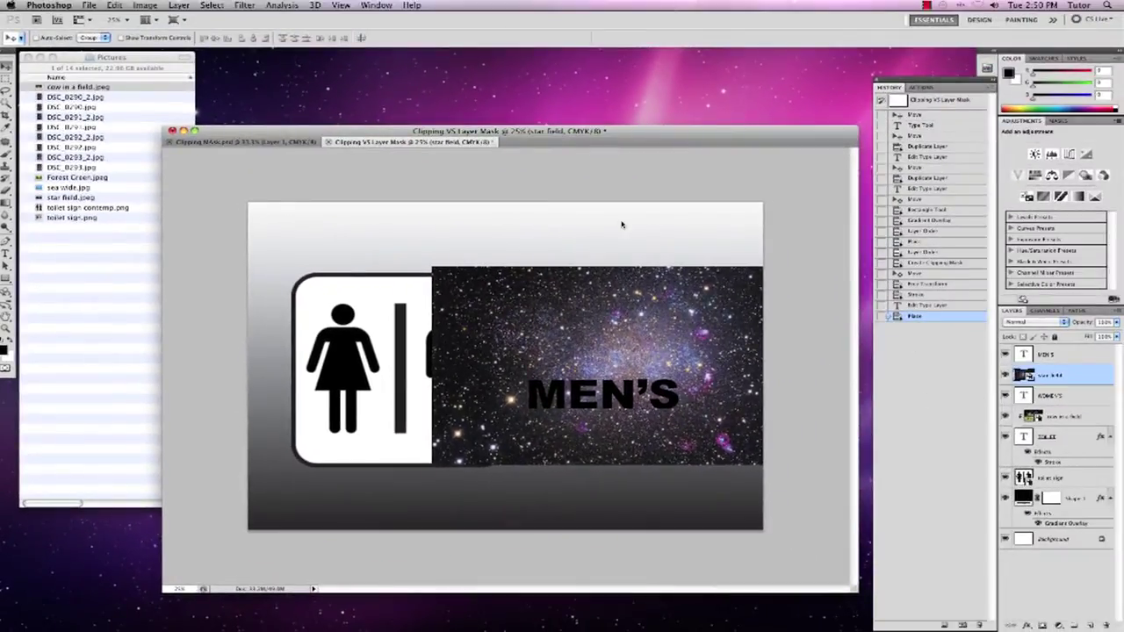
pyautogui.click(178, 9)
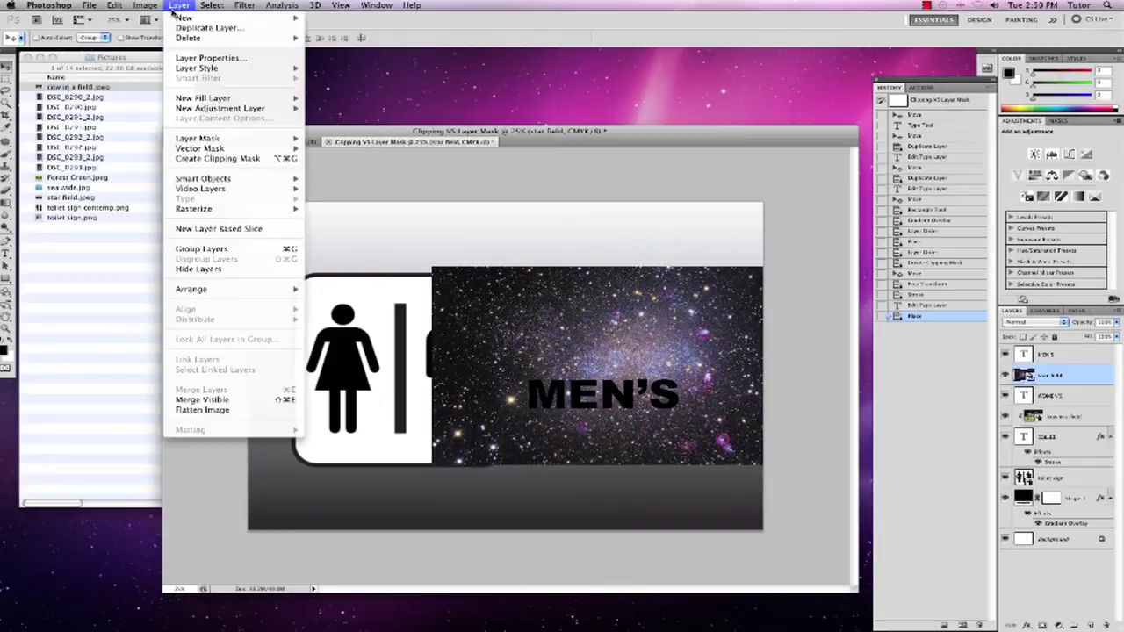
pyautogui.click(217, 159)
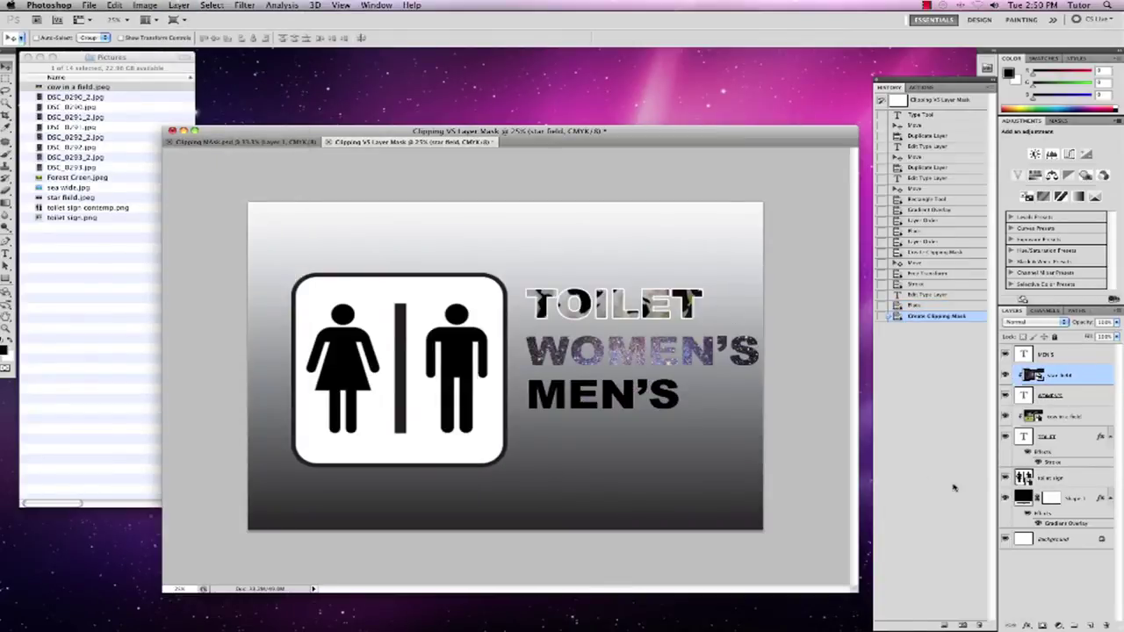
# Add a white (ffffff) outside Stroke of 10 px to the WOMEN'S text layer.
pyautogui.rightClick(1027, 395)
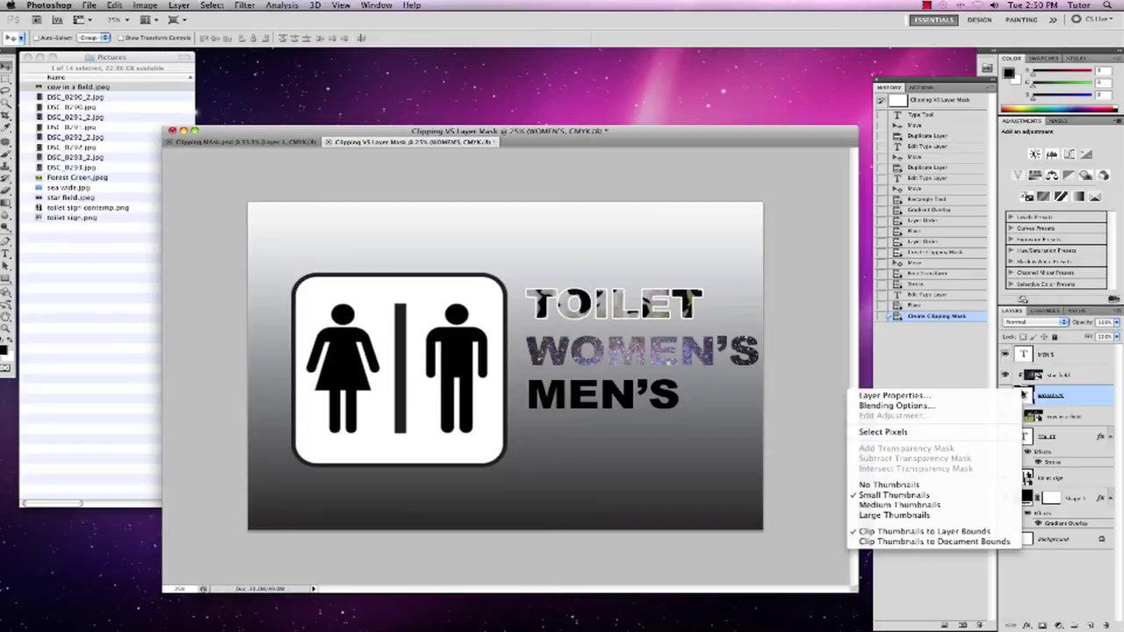
pyautogui.click(947, 406)
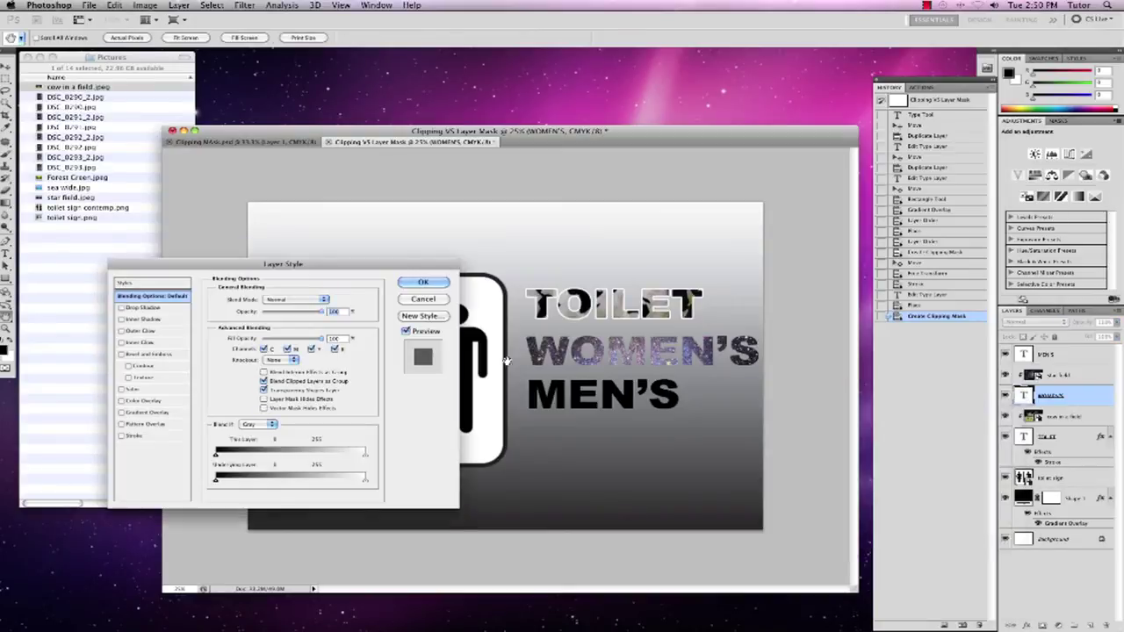
pyautogui.click(122, 435)
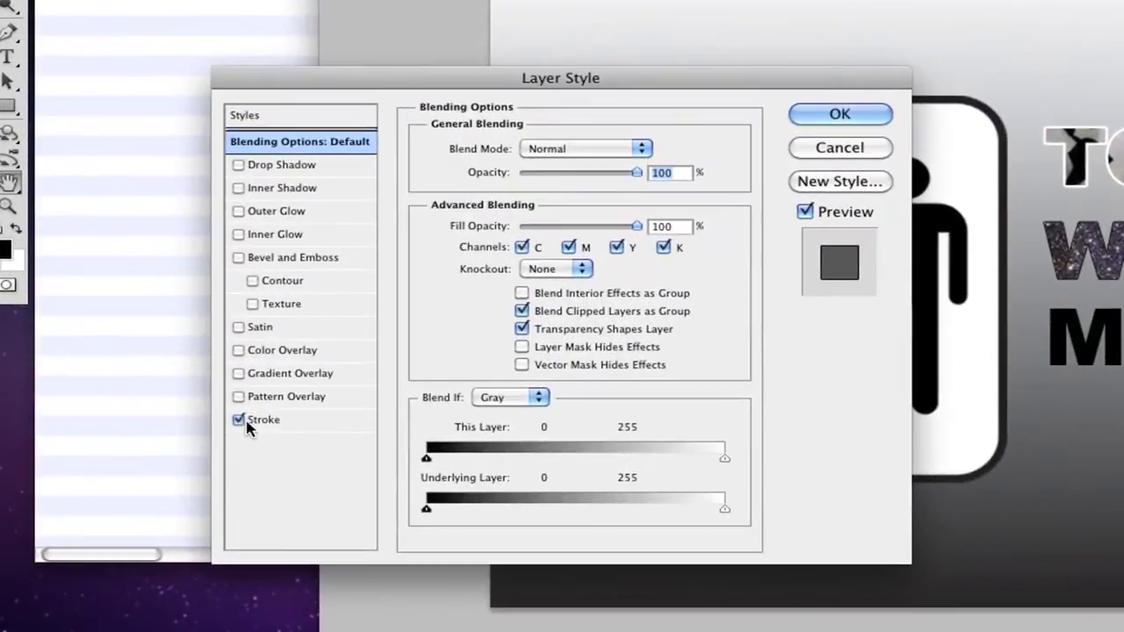
pyautogui.click(268, 421)
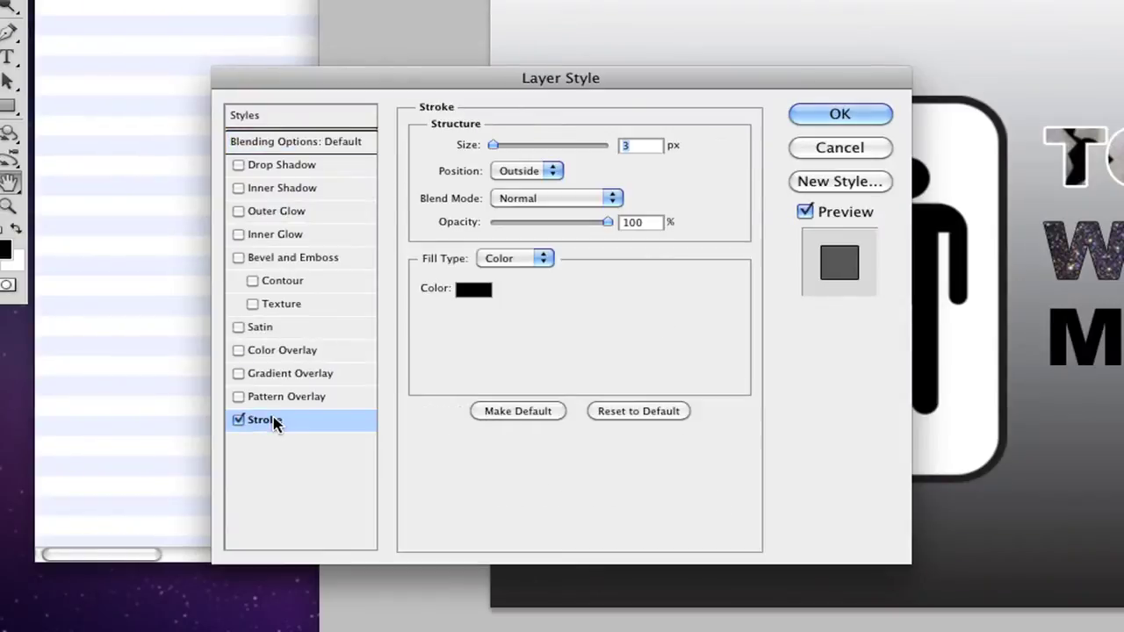
pyautogui.write('10')
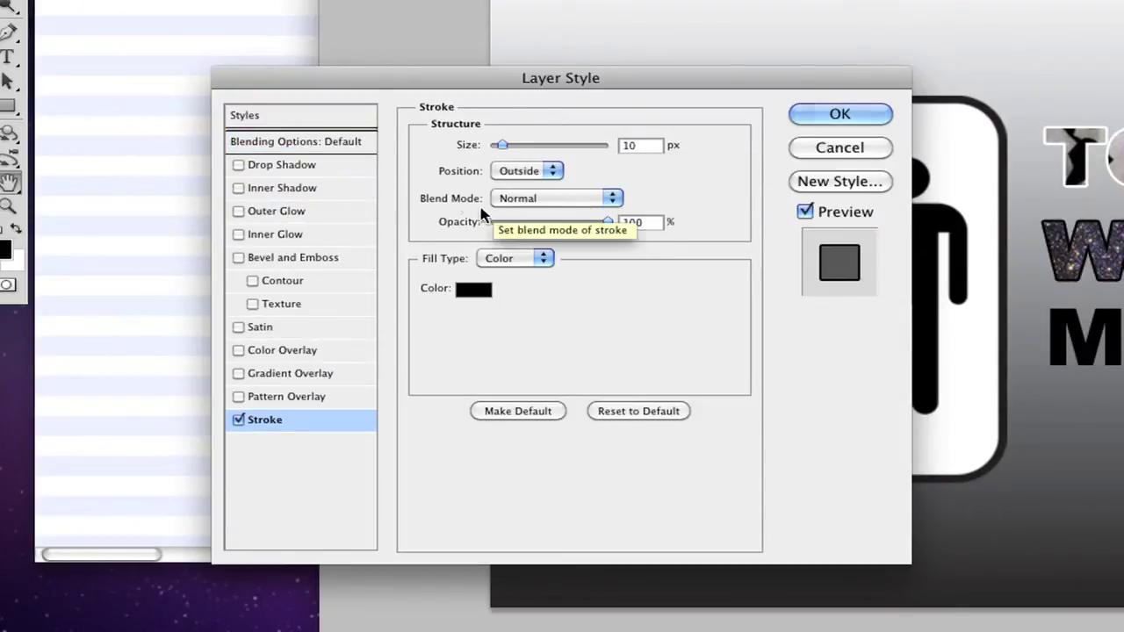
pyautogui.click(477, 288)
pyautogui.moveTo(904, 164); pyautogui.dragTo(796, 16)
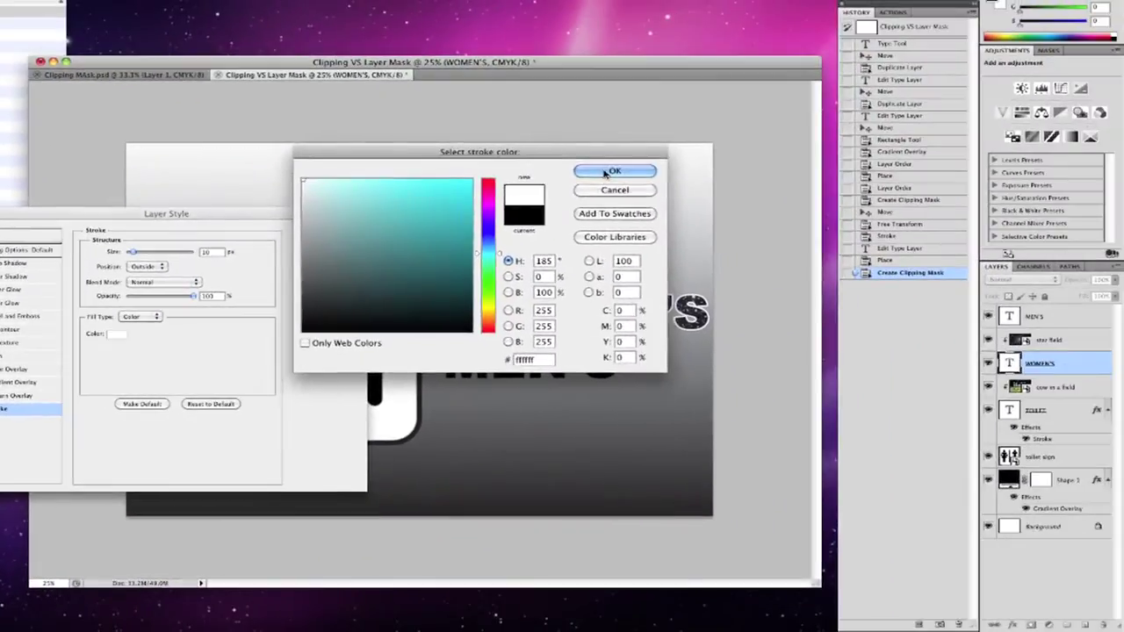
pyautogui.click(848, 116)
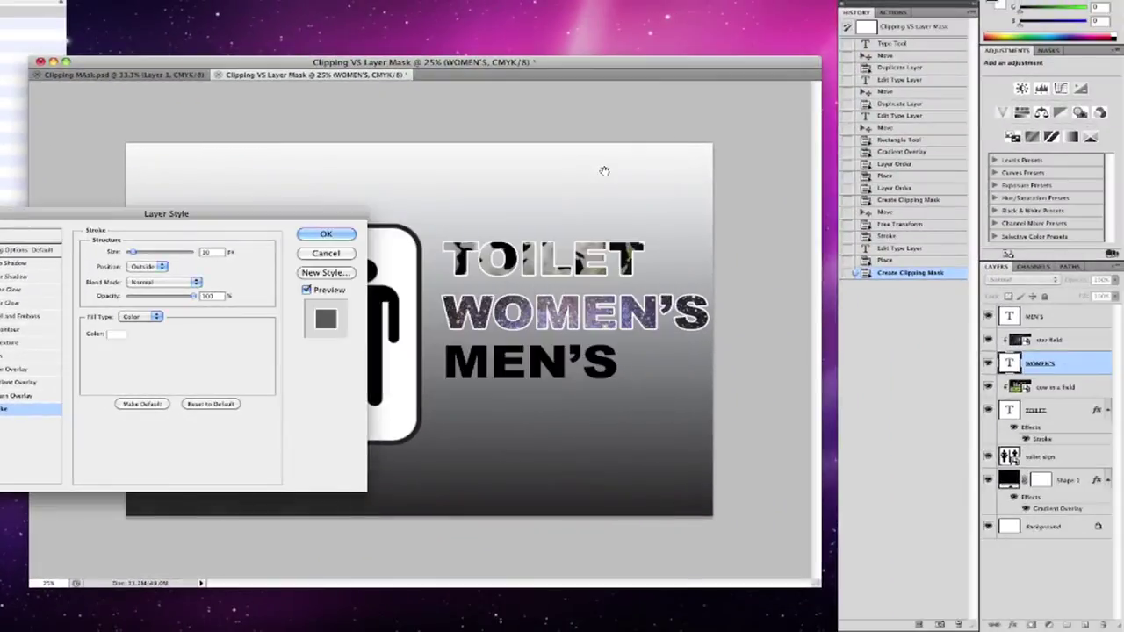
pyautogui.click(325, 233)
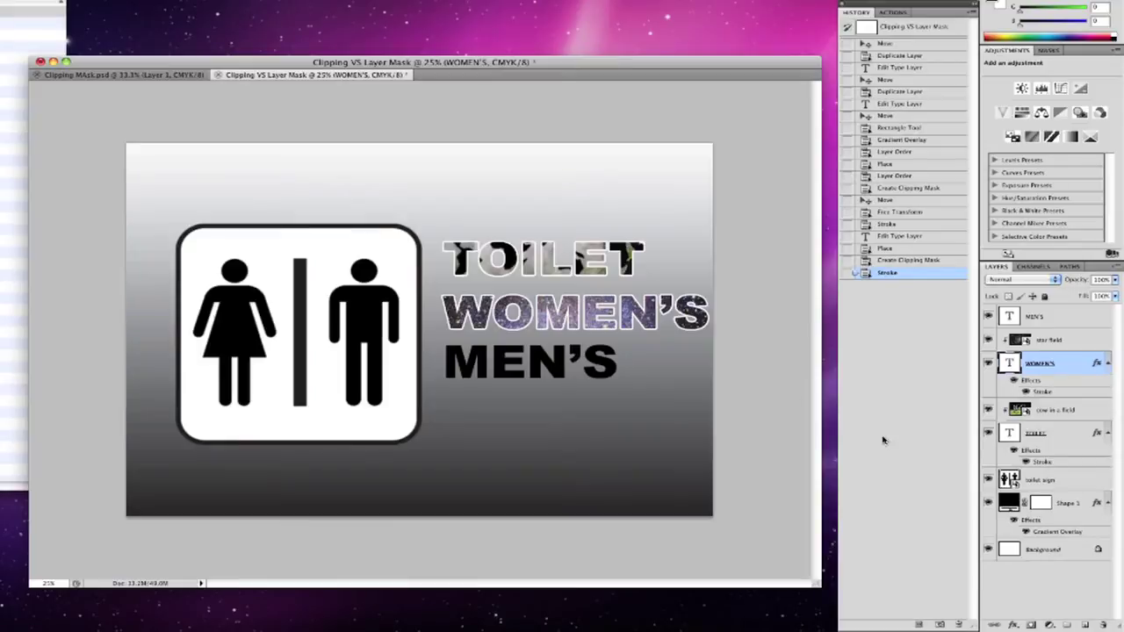
# Place Forest Green.jpeg directly above the MEN'S text layer, shifted right over the words, and clip it to that text.
pyautogui.click(1014, 319)
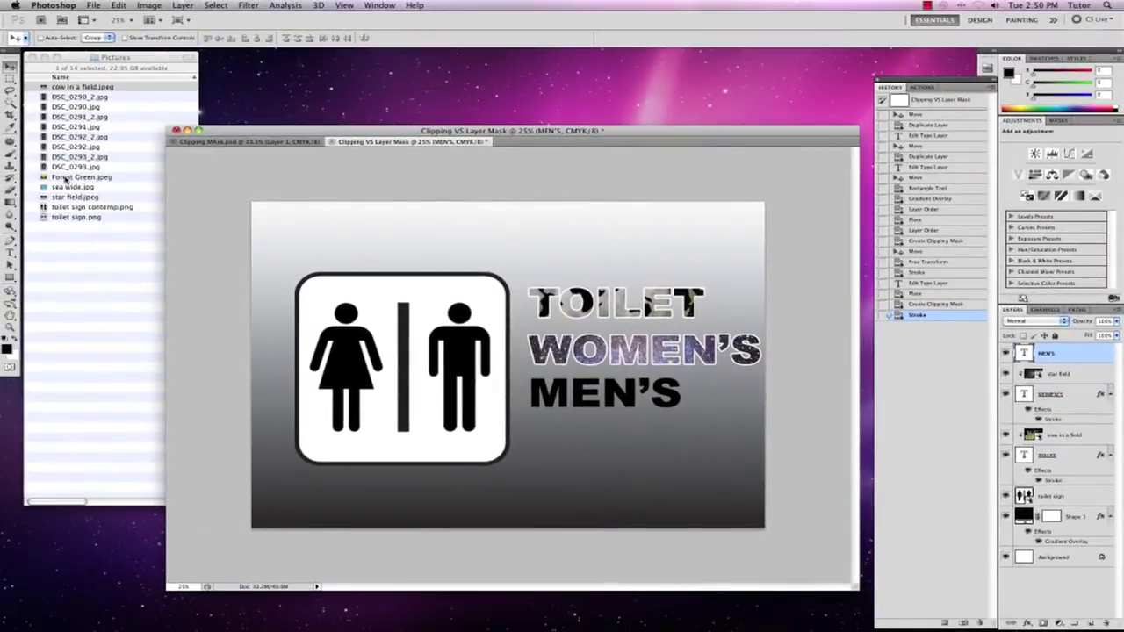
pyautogui.click(0, 116)
pyautogui.click(52, 179)
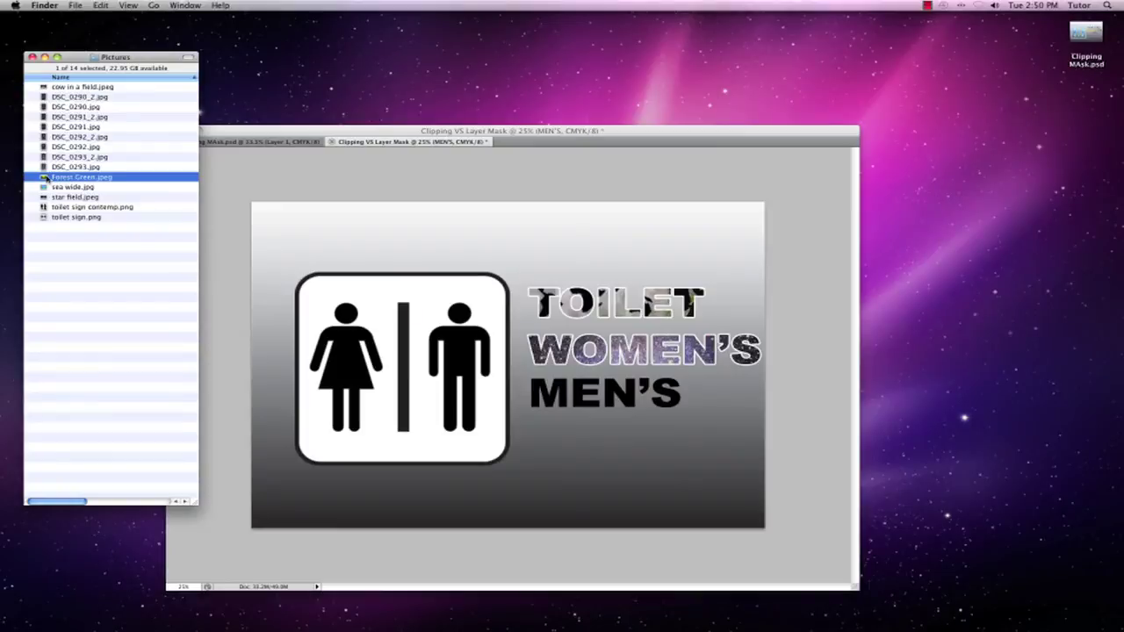
pyautogui.moveTo(44, 178); pyautogui.dragTo(644, 402)
pyautogui.press('Return')
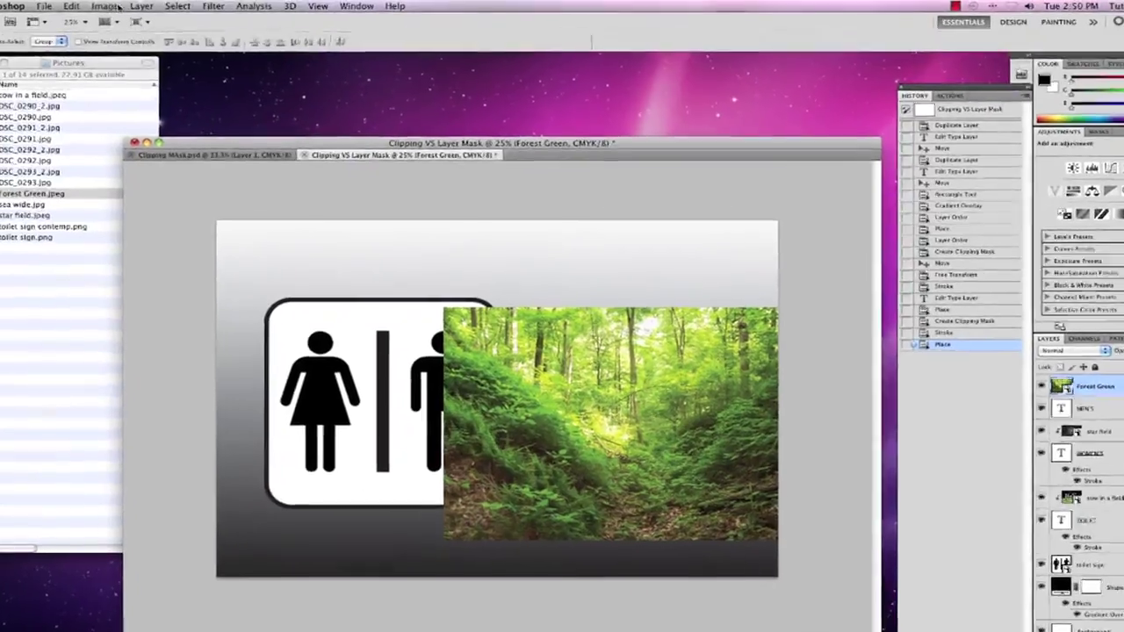
pyautogui.click(183, 5)
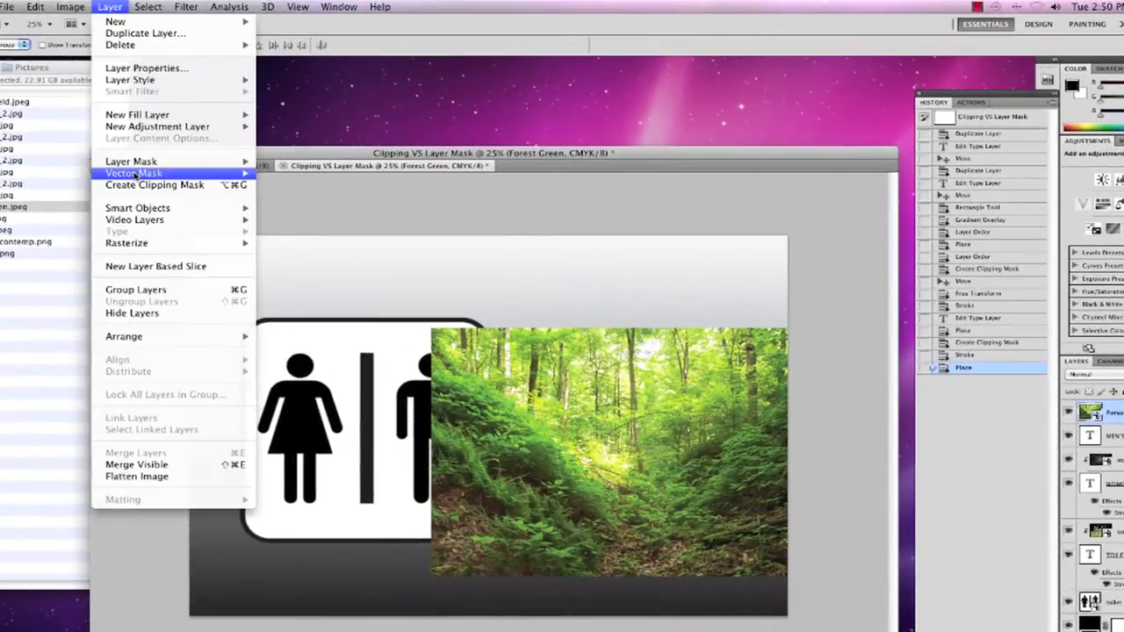
pyautogui.click(155, 184)
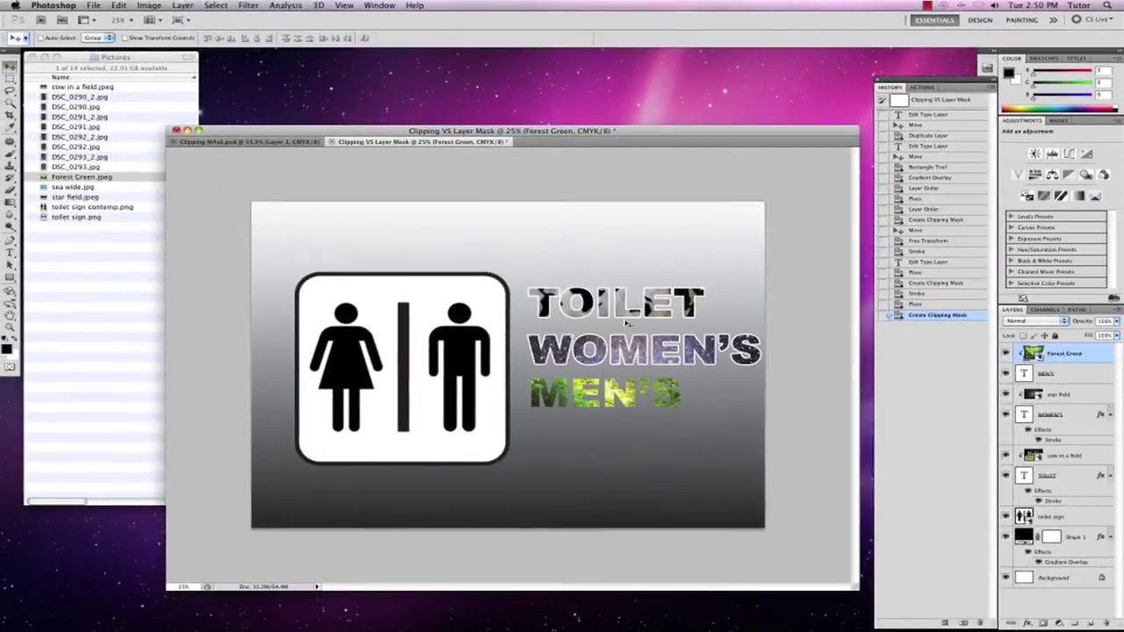
# Add a white (ffffff) outside Stroke of 10 px to the MEN'S text layer.
pyautogui.rightClick(1025, 373)
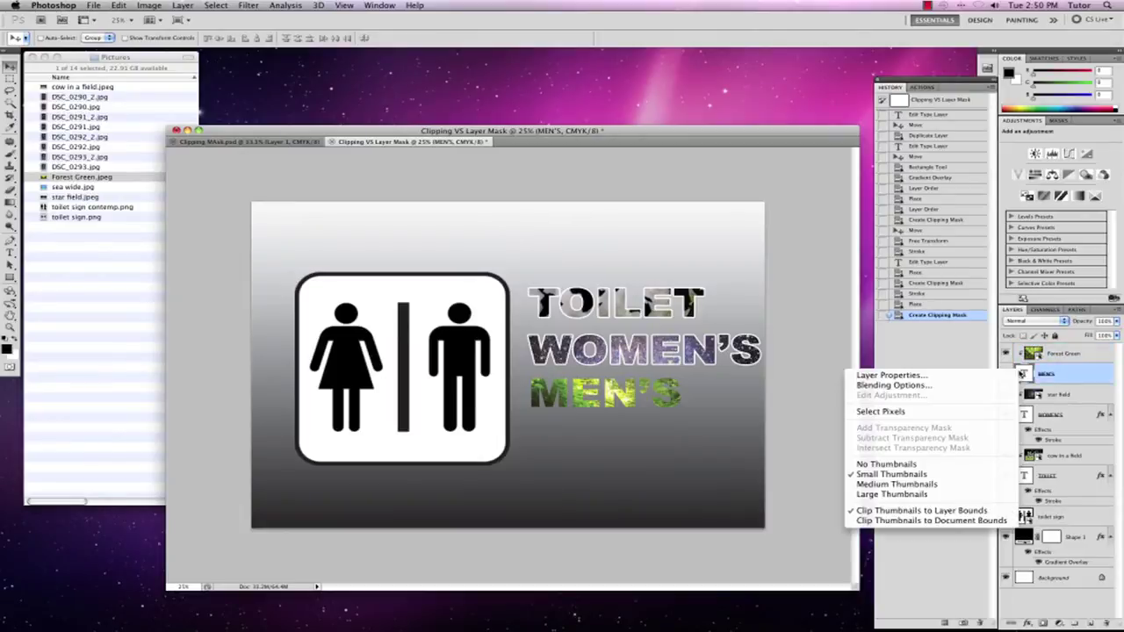
pyautogui.click(966, 390)
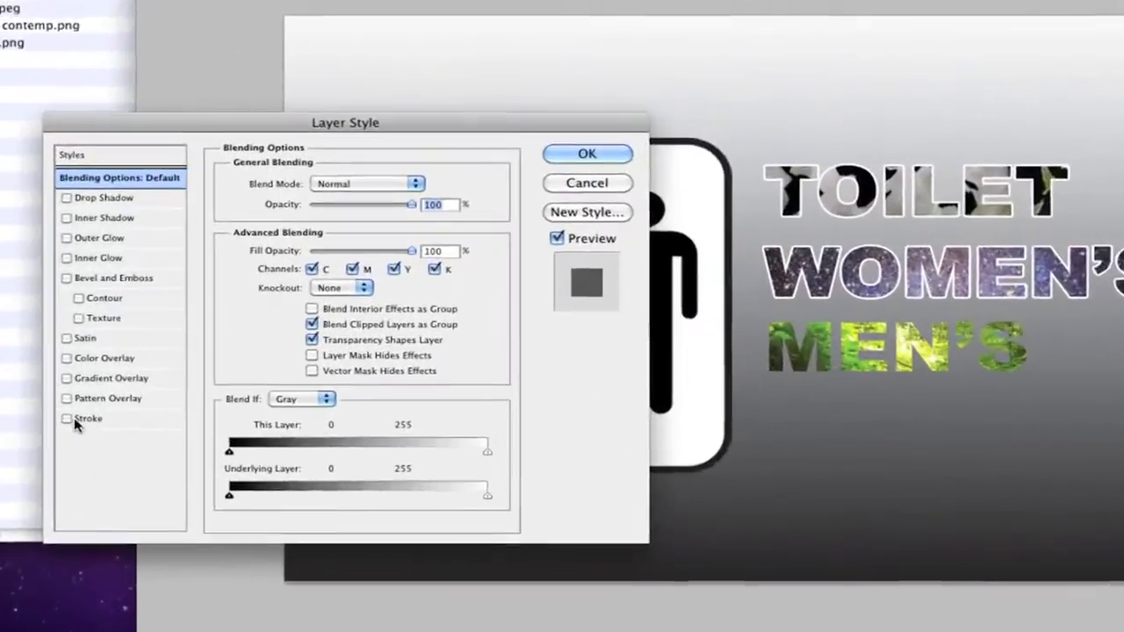
pyautogui.click(125, 434)
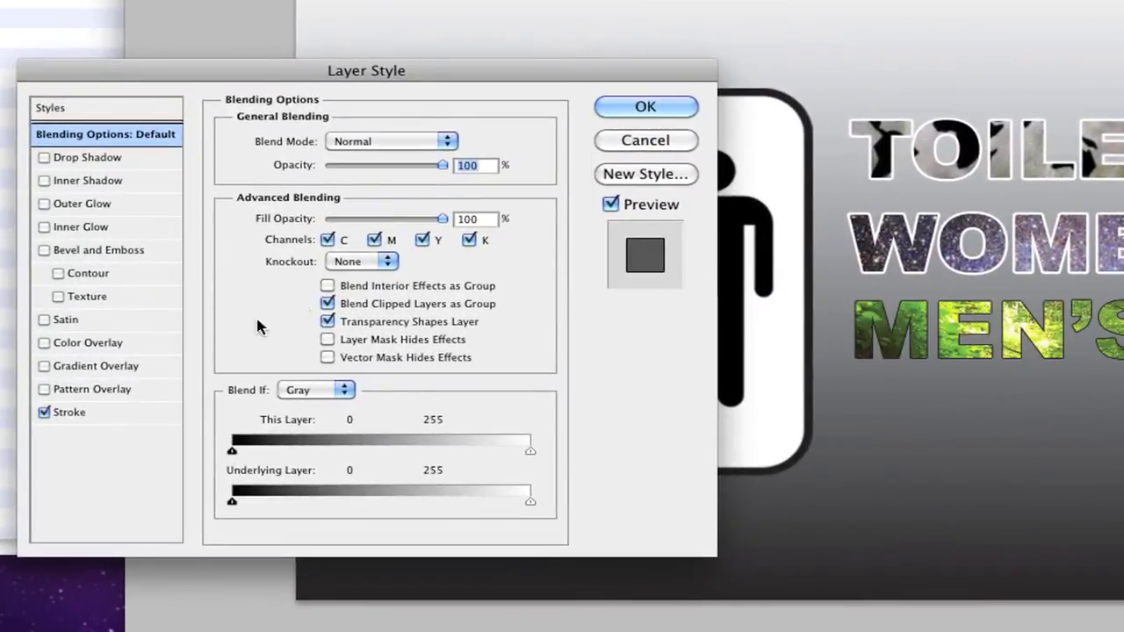
pyautogui.click(75, 412)
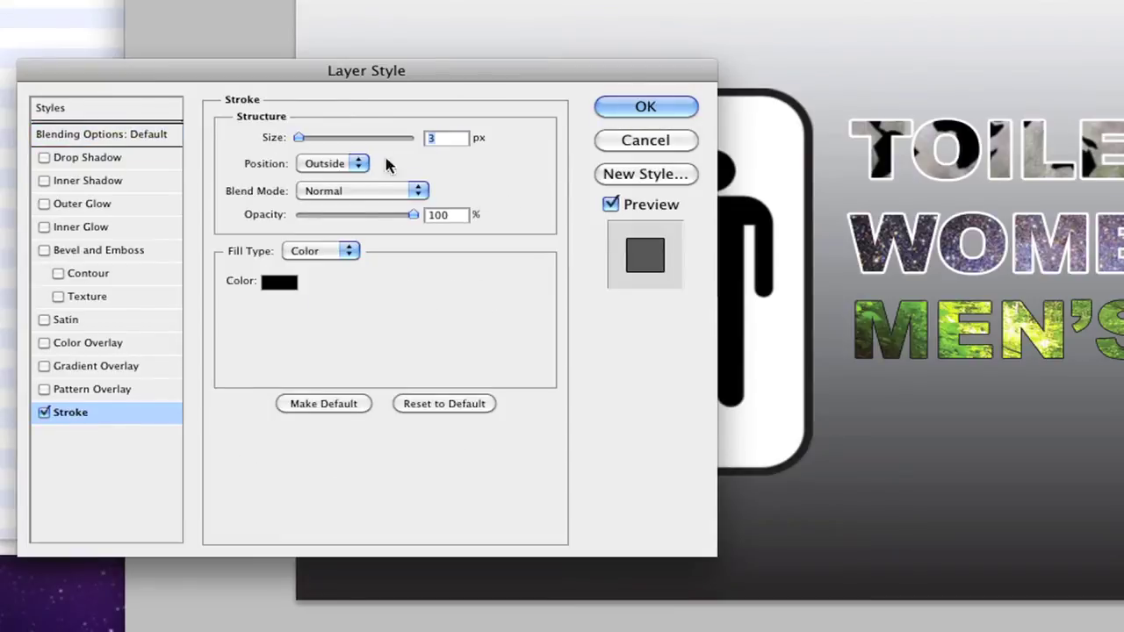
pyautogui.write('10')
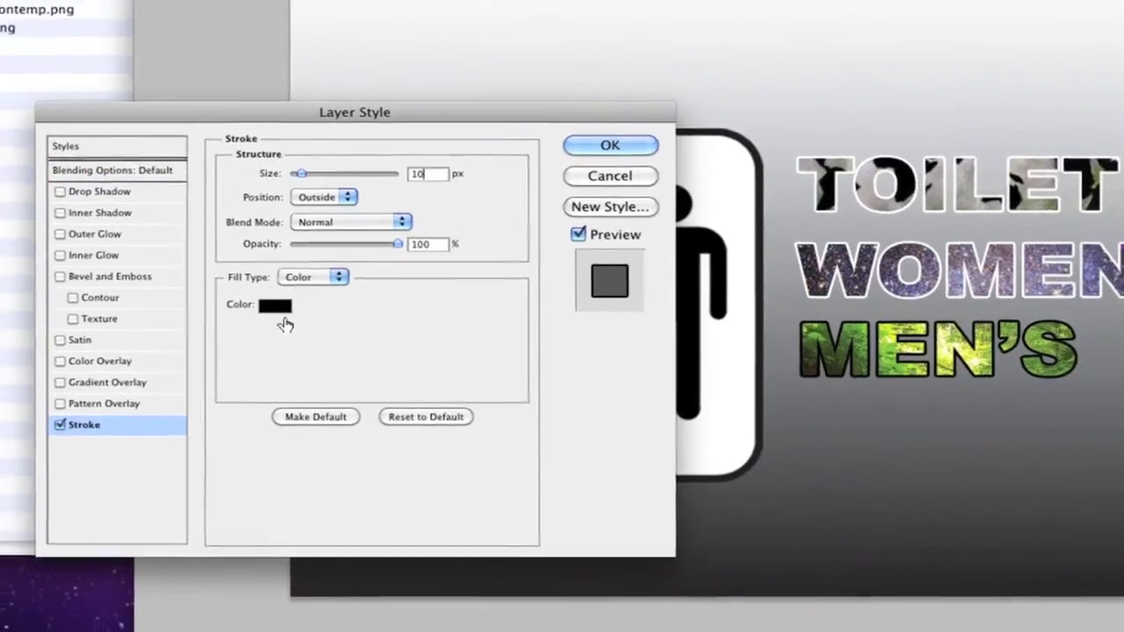
pyautogui.click(275, 306)
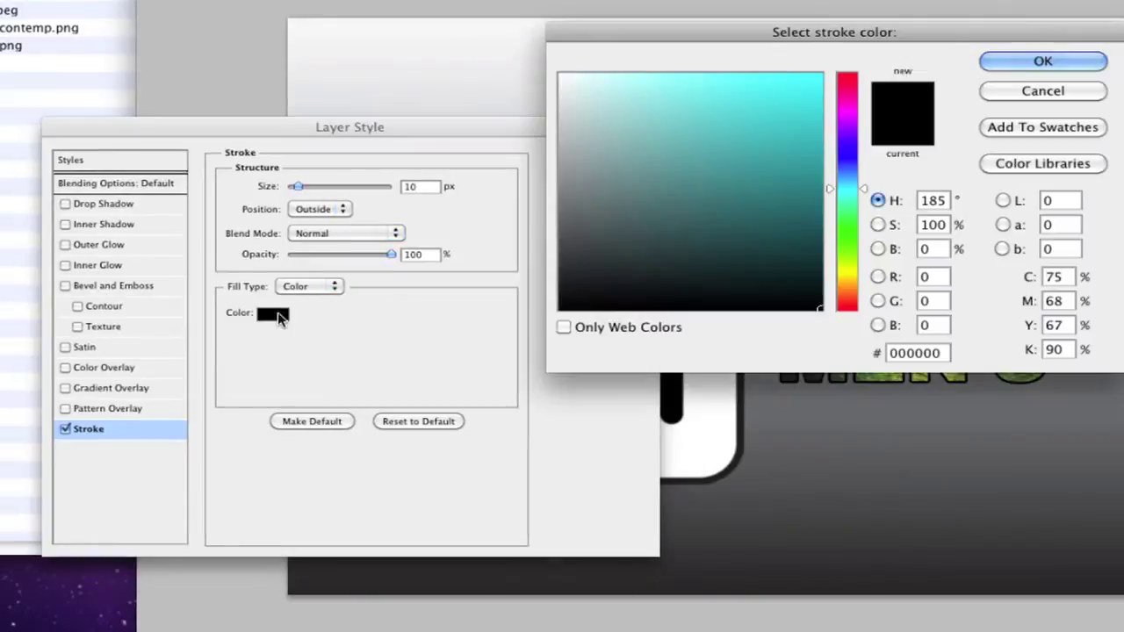
pyautogui.click(573, 58)
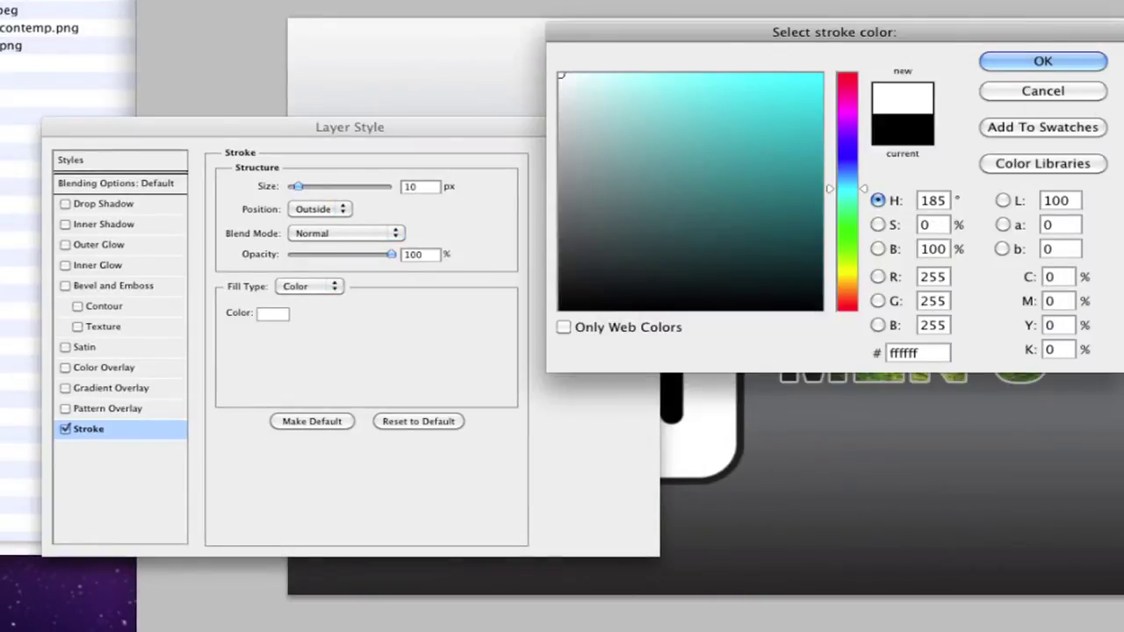
pyautogui.click(1051, 65)
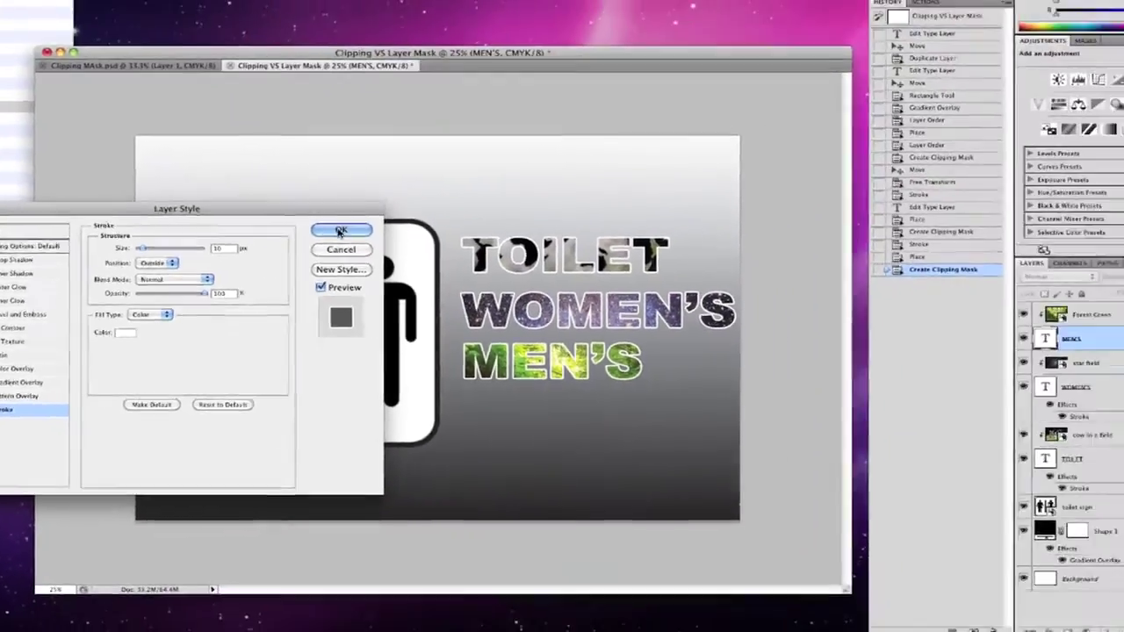
pyautogui.click(596, 158)
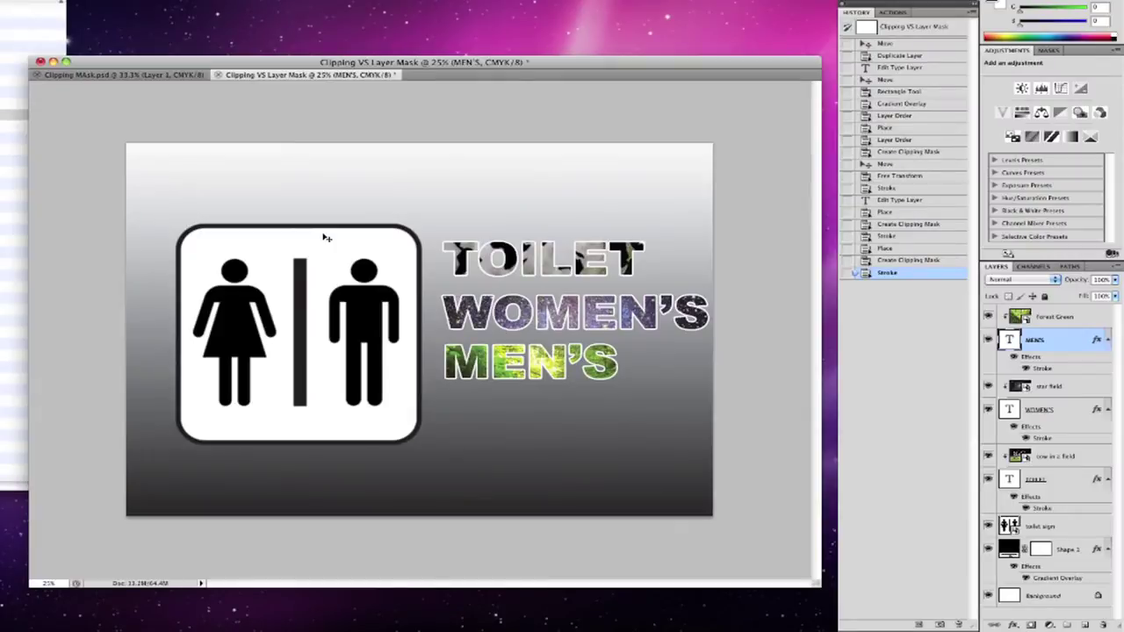
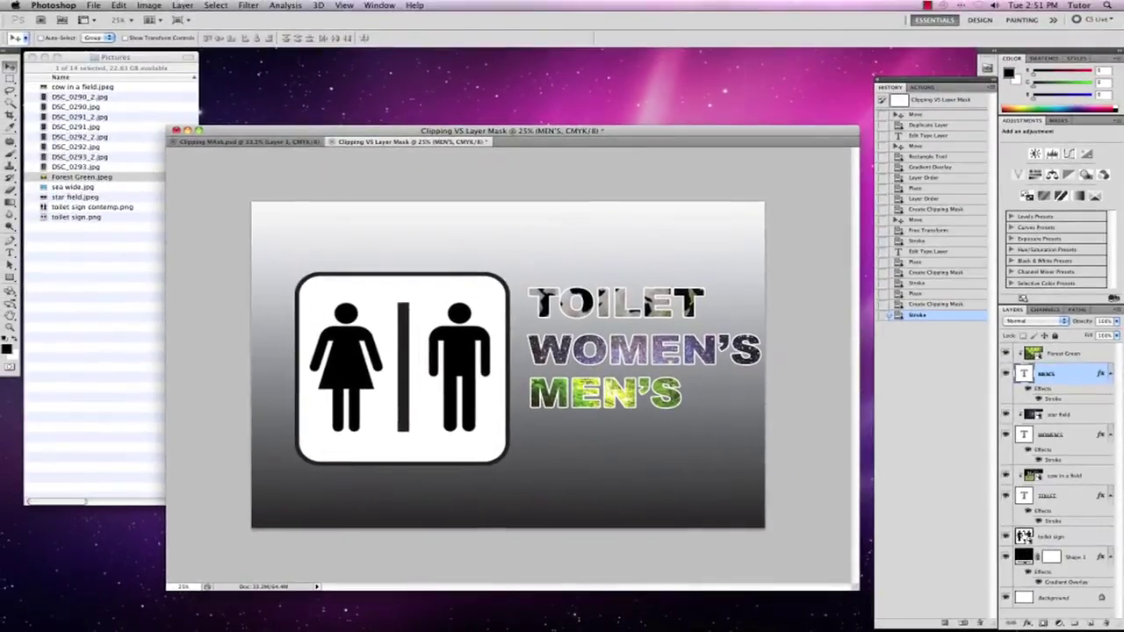
# Place sea wide.jpg over the toilet sign, shifted toward the canvas's left edge, and order its layer directly below the toilet sign layer.
pyautogui.click(1011, 525)
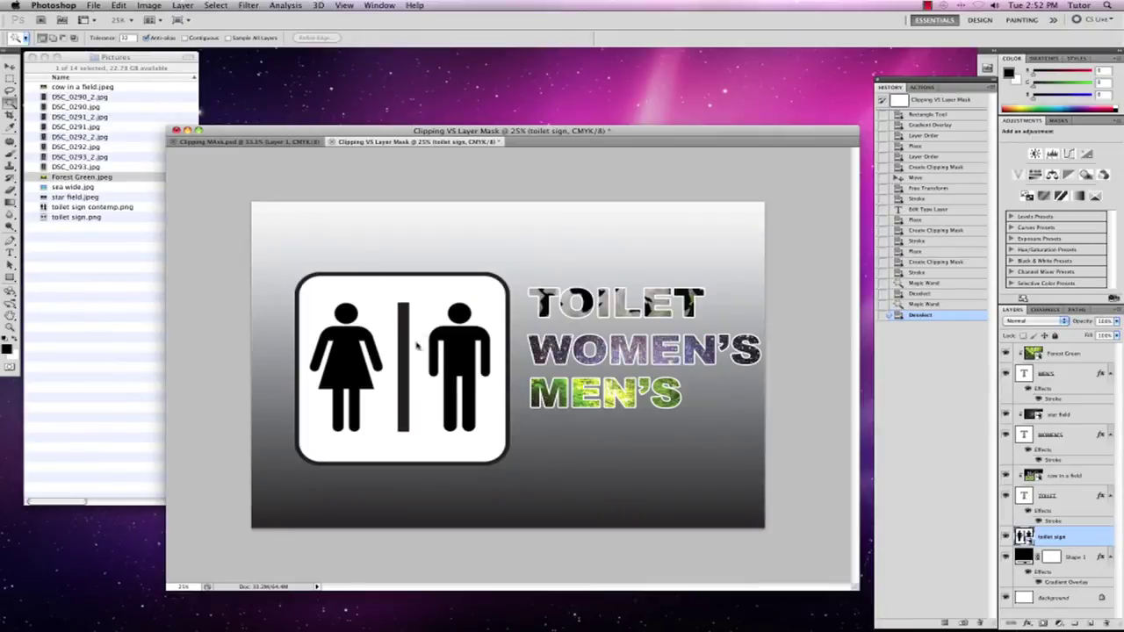
pyautogui.press('super+t')
pyautogui.moveTo(418, 354); pyautogui.dragTo(362, 349)
pyautogui.press('Return')
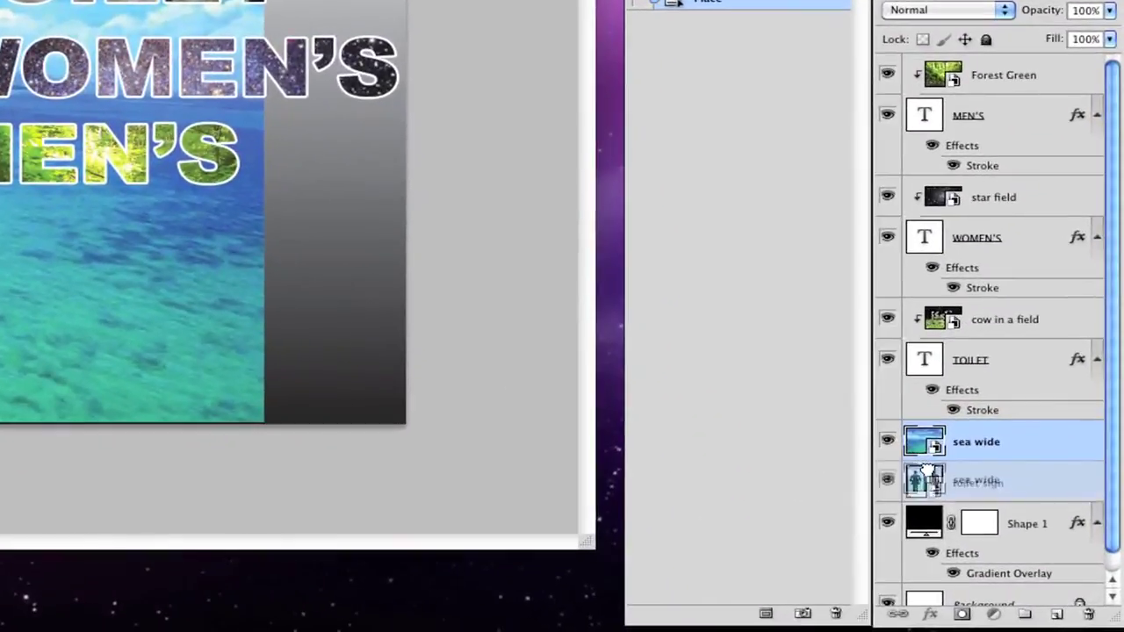
pyautogui.moveTo(1026, 537); pyautogui.dragTo(1028, 560)
pyautogui.moveTo(929, 488); pyautogui.dragTo(930, 491)
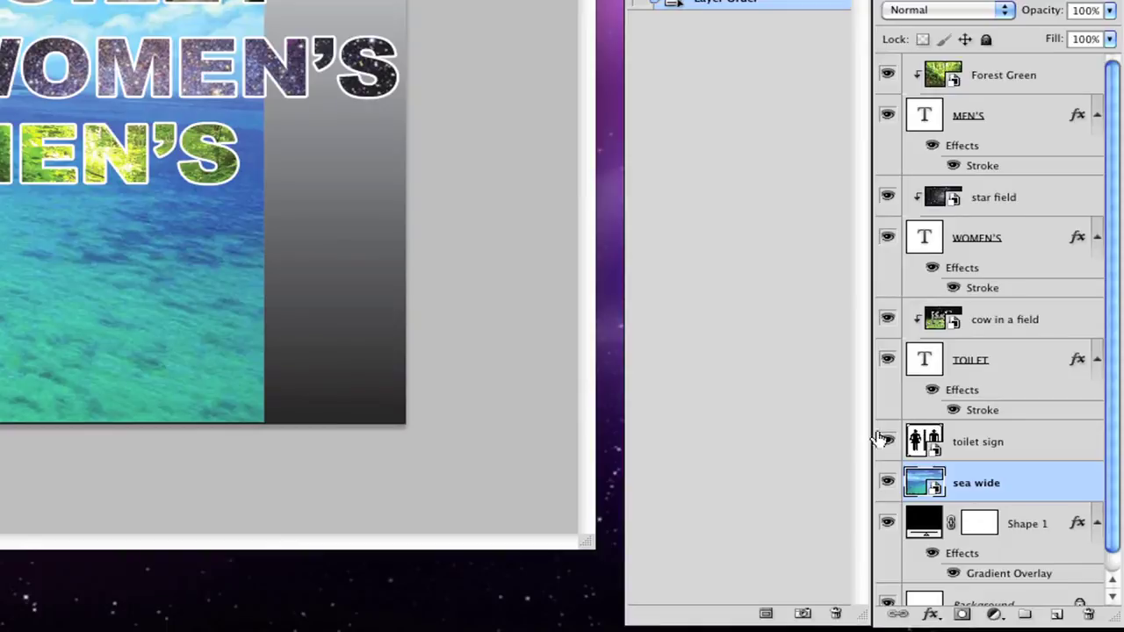
# Select the sign's black shapes with the Magic Wand, turn the selection into a layer mask on sea wide, and hide the toilet sign layer.
pyautogui.click(928, 441)
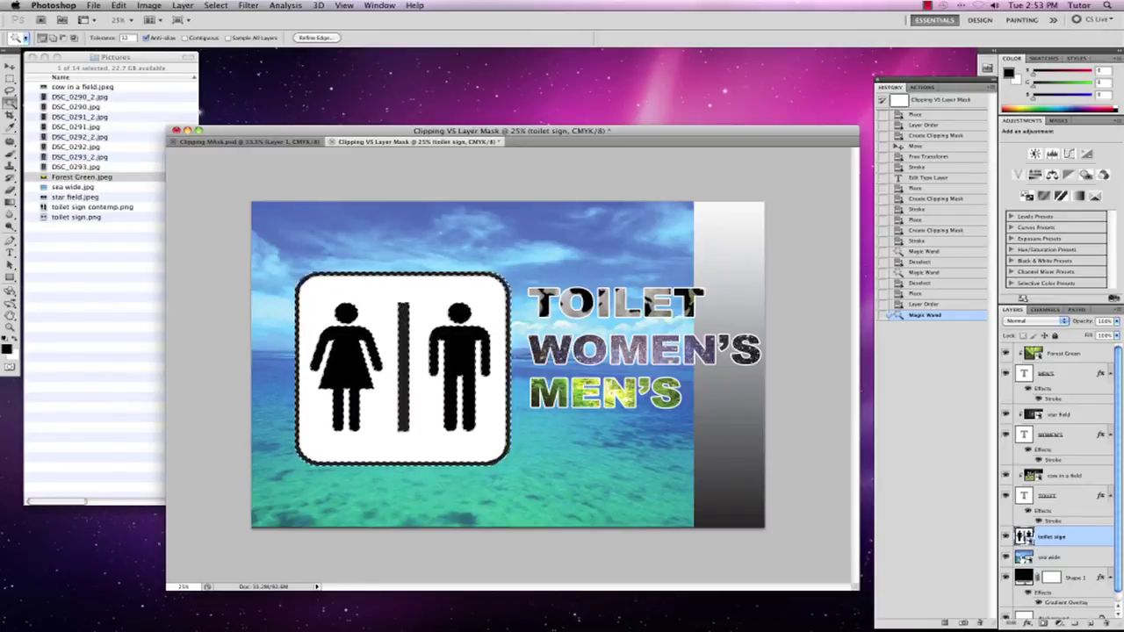
pyautogui.click(1024, 557)
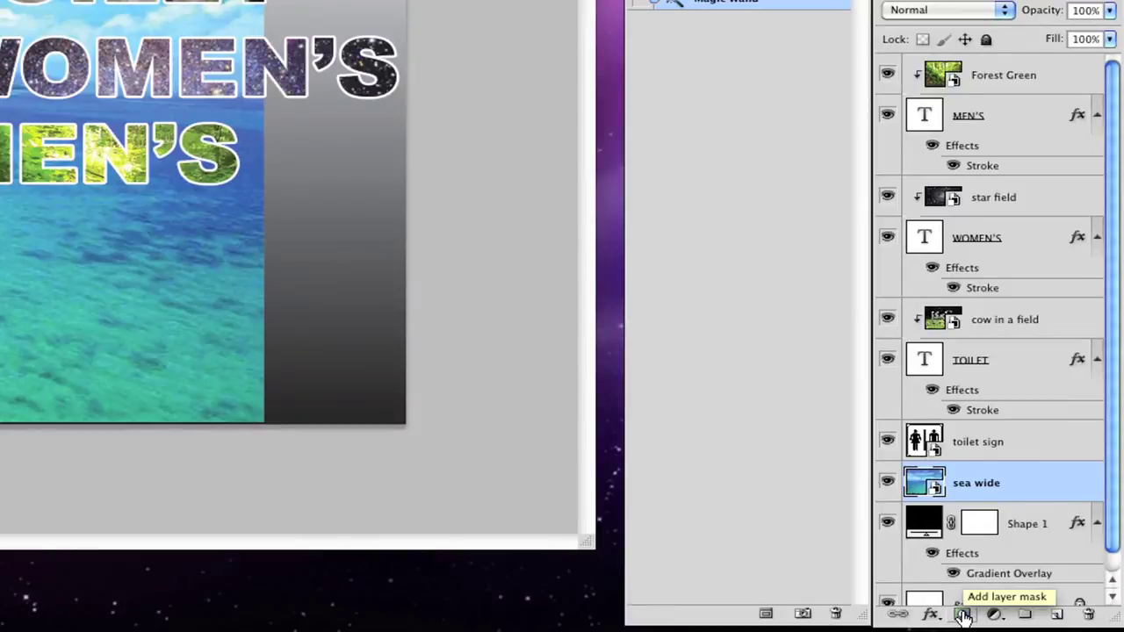
pyautogui.click(962, 615)
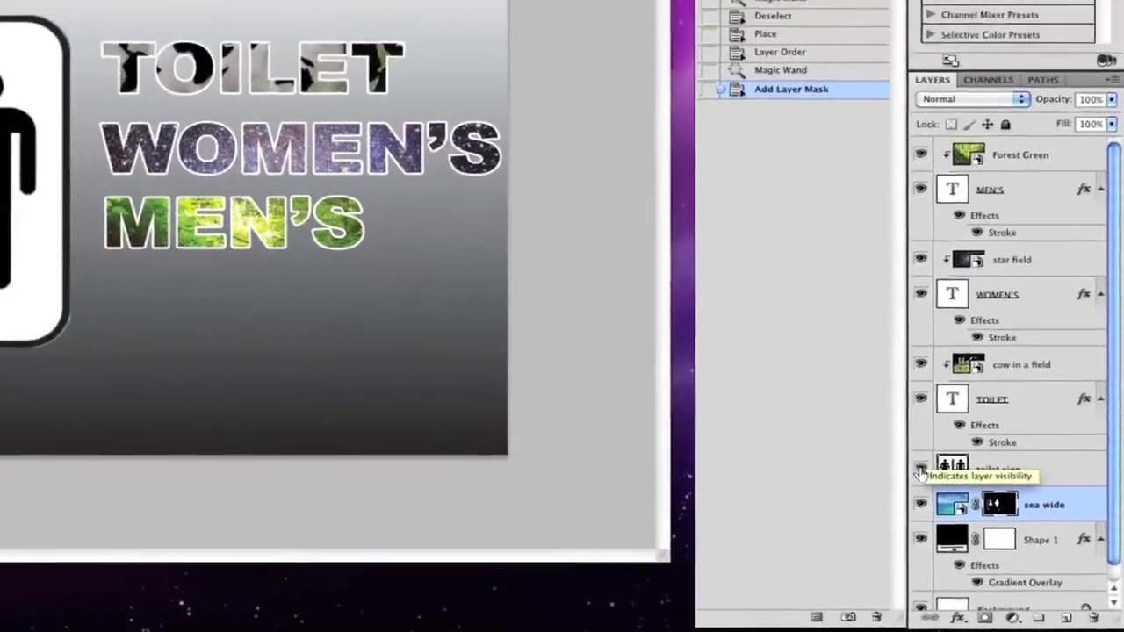
pyautogui.click(902, 456)
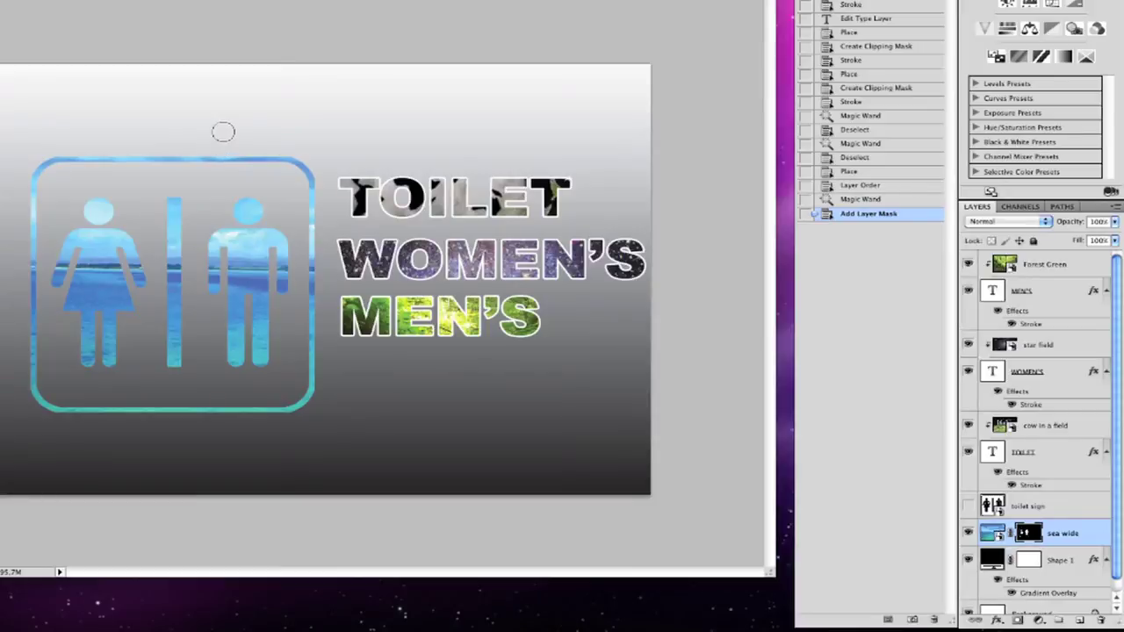
# Paint out the top edge of the sea-filled frame on the sea wide layer mask and undo the stroke.
pyautogui.moveTo(169, 159)
pyautogui.mouseDown()
pyautogui.moveTo(256, 159)
pyautogui.moveTo(125, 151)
pyautogui.moveTo(35, 166)
pyautogui.moveTo(43, 183)
pyautogui.mouseUp()
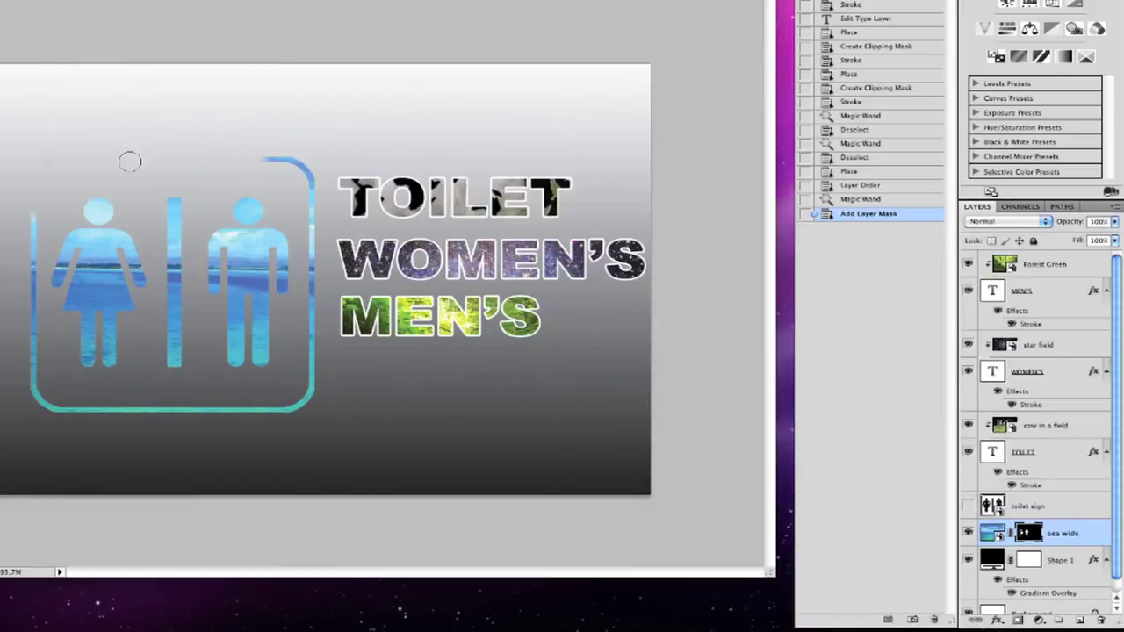
pyautogui.press('super+z')
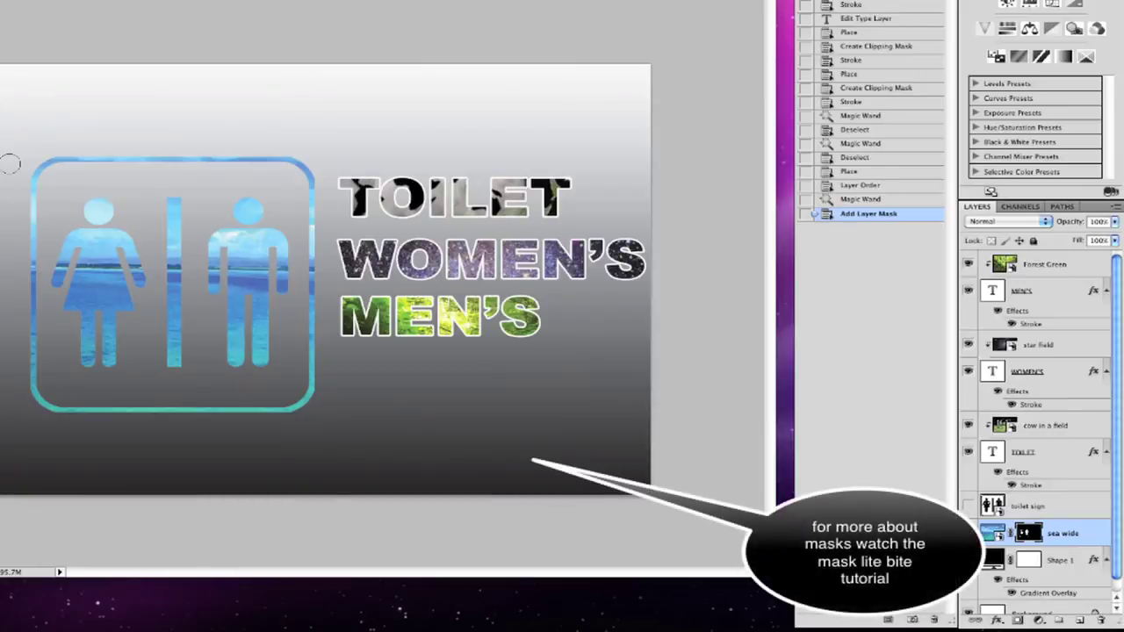
# Add a thick white (ffffff) outside Stroke to the sea wide layer so it outlines the masked sign shapes.
pyautogui.click(989, 532)
pyautogui.rightClick(989, 532)
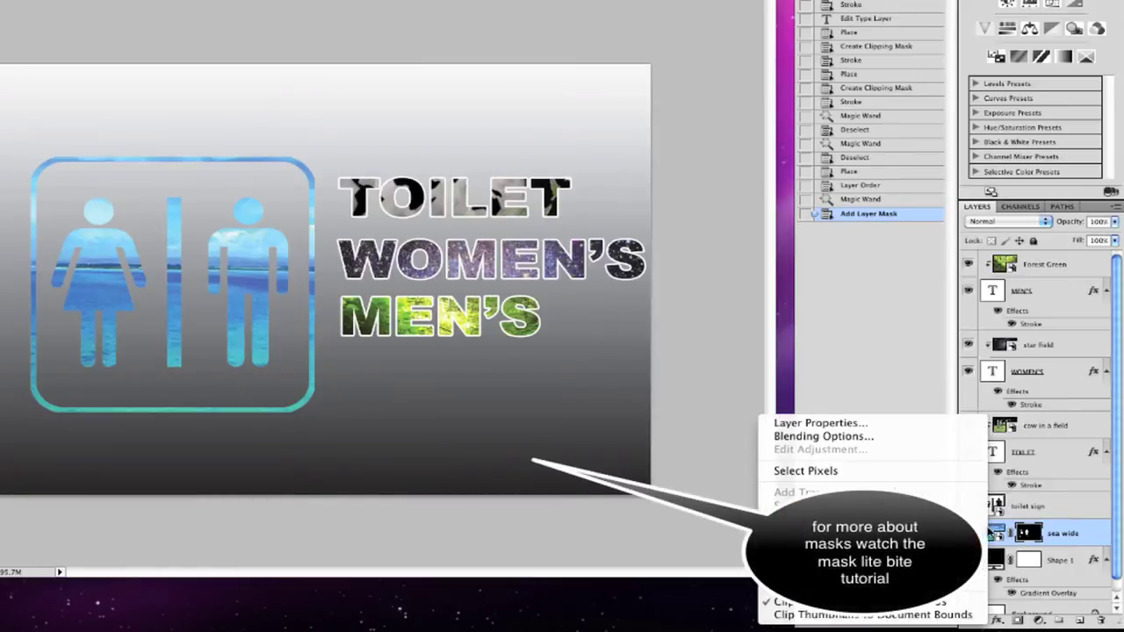
pyautogui.click(859, 439)
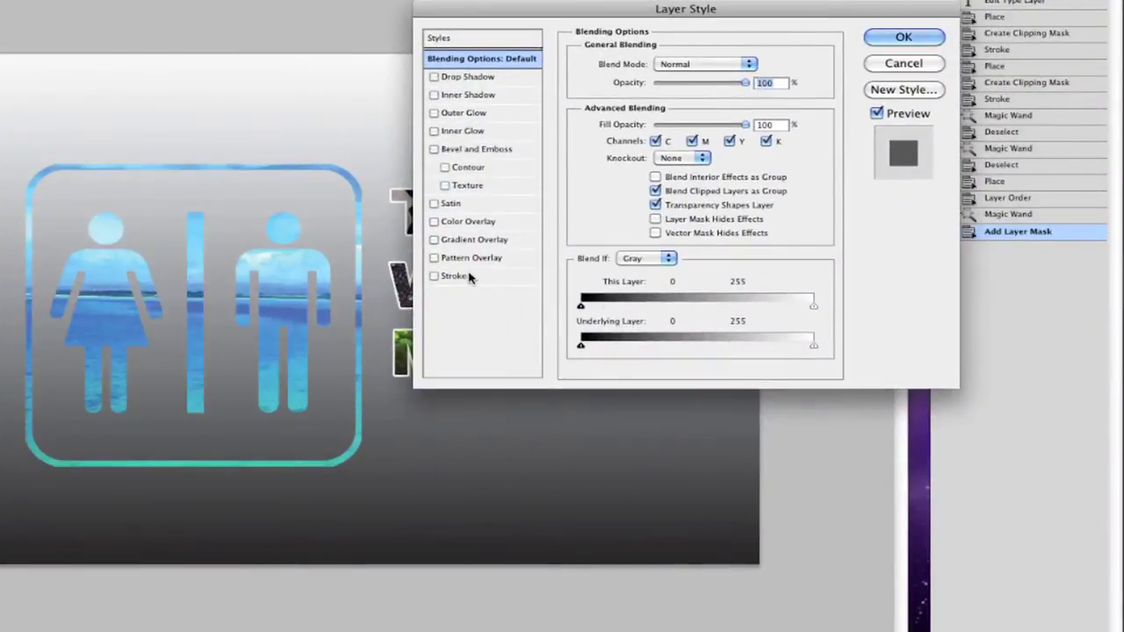
pyautogui.click(454, 277)
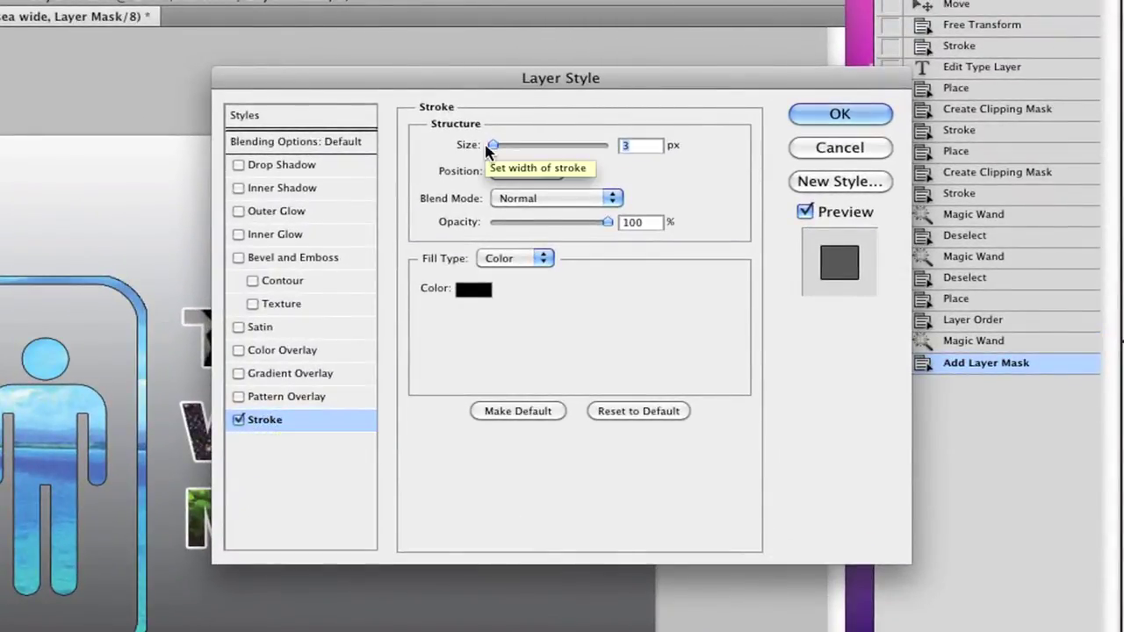
pyautogui.moveTo(494, 151); pyautogui.dragTo(509, 149)
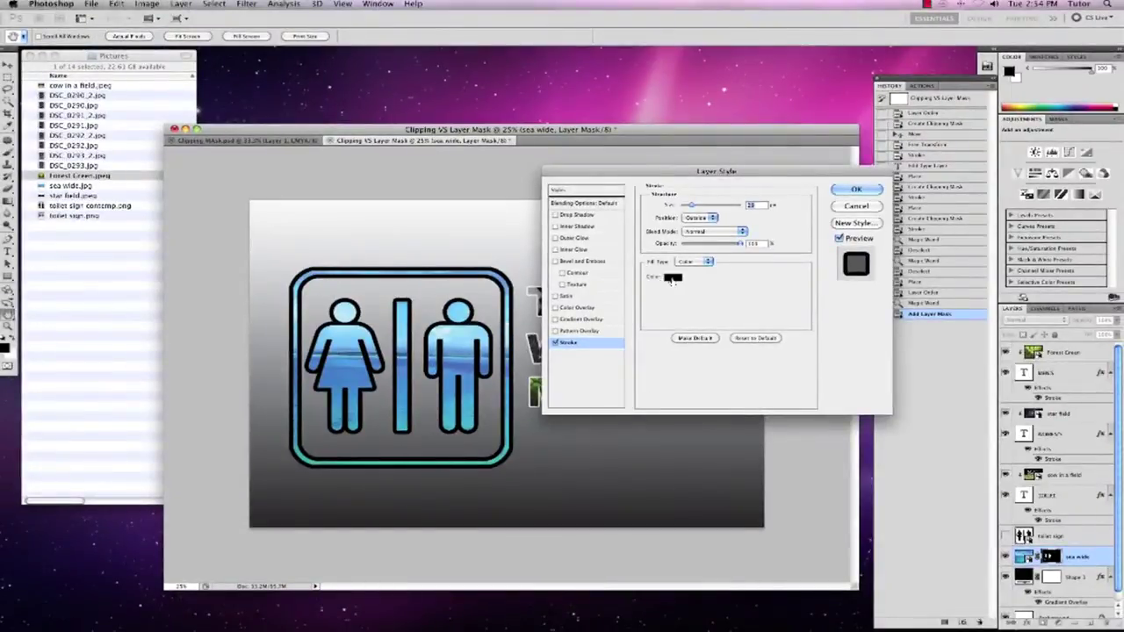
pyautogui.click(585, 281)
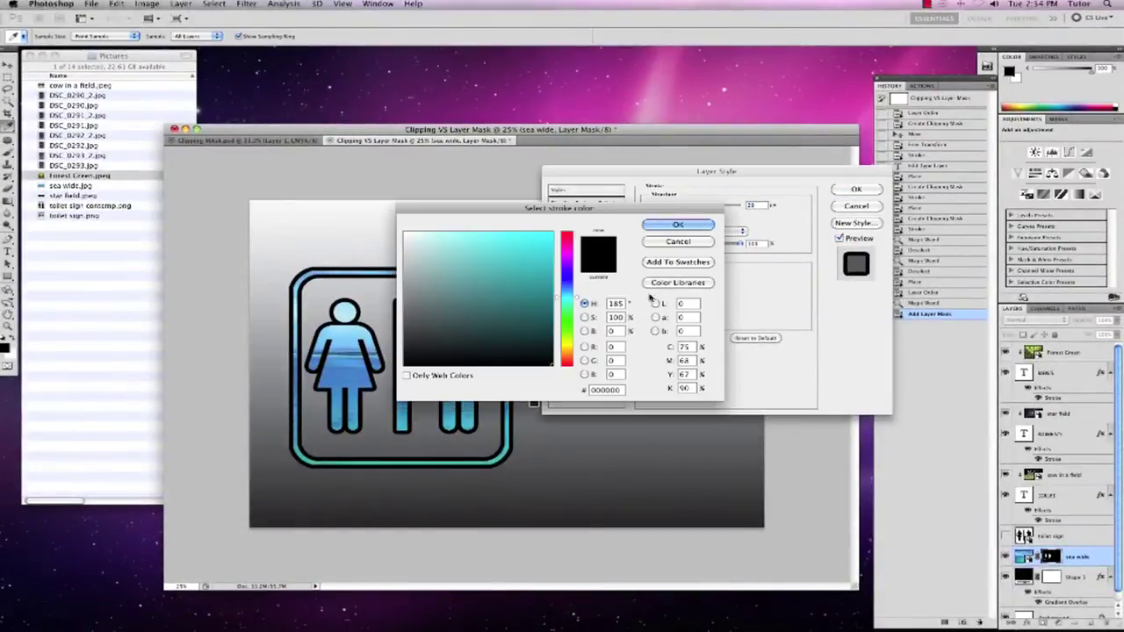
pyautogui.moveTo(447, 266); pyautogui.dragTo(363, 205)
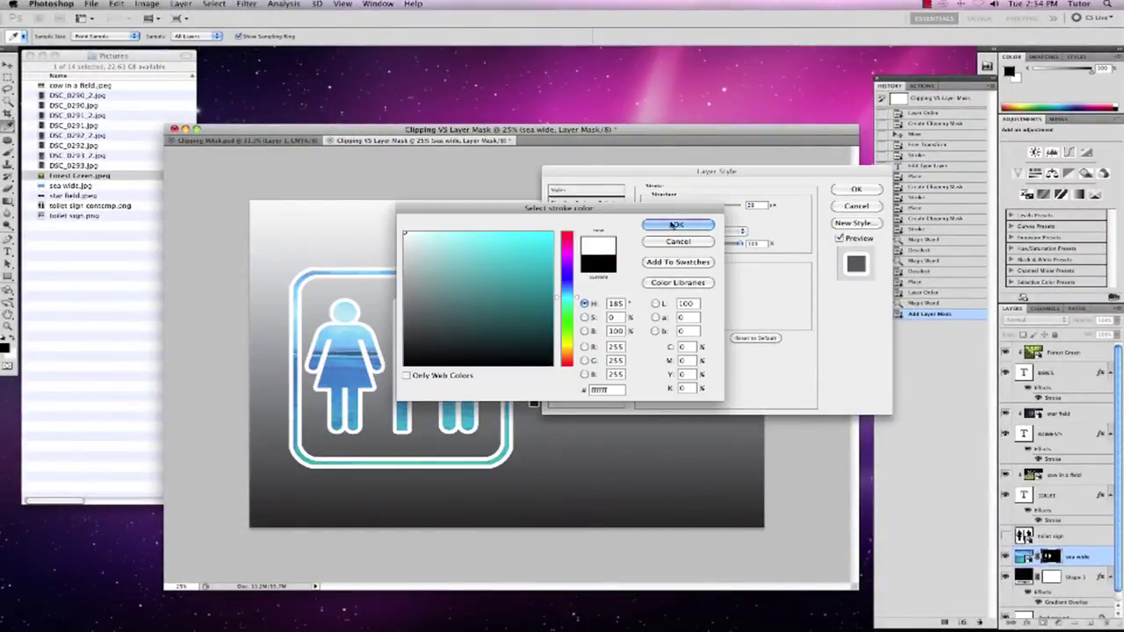
pyautogui.click(677, 224)
pyautogui.click(851, 189)
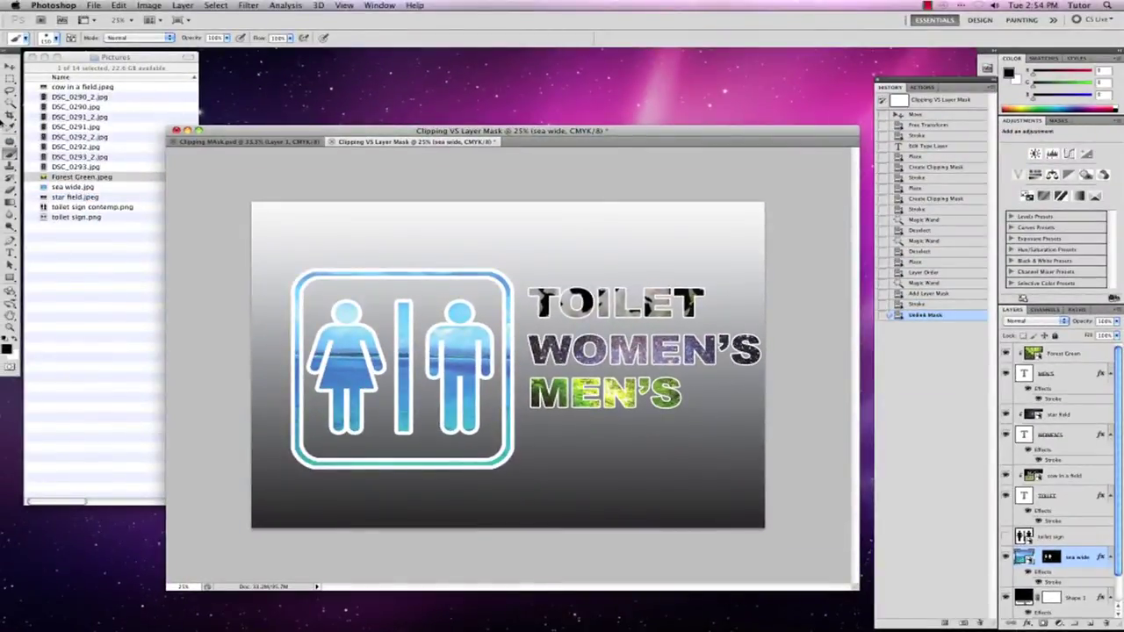
# Move the unlinked sea wide photo slightly upward inside the sign shapes, and make its layer mask the active target.
pyautogui.click(10, 68)
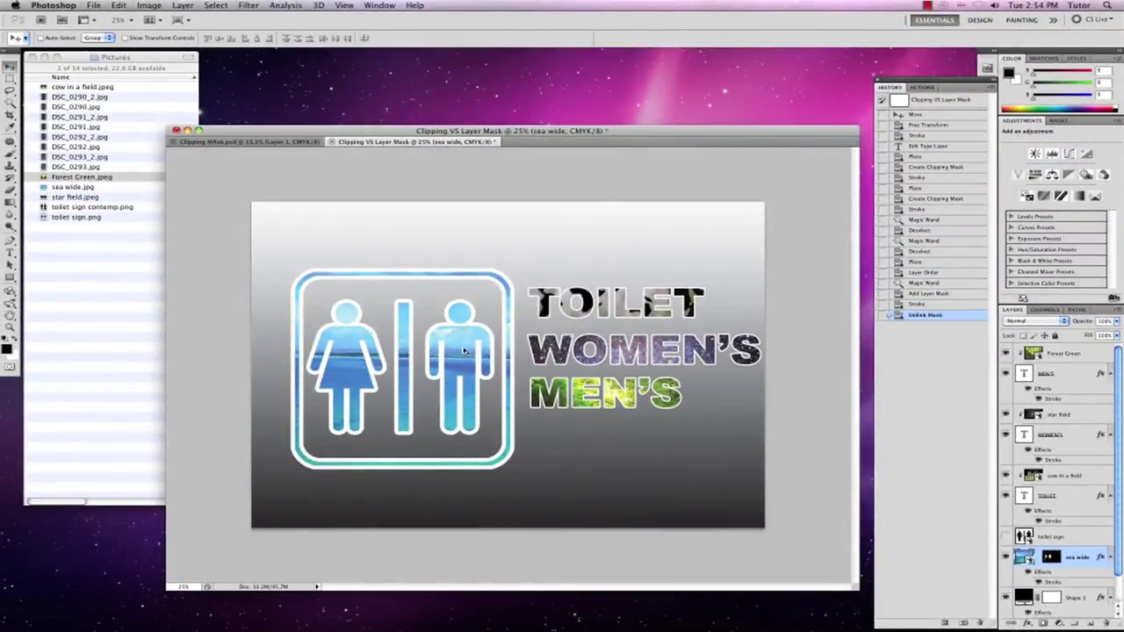
pyautogui.moveTo(445, 353); pyautogui.dragTo(457, 334)
pyautogui.click(1051, 557)
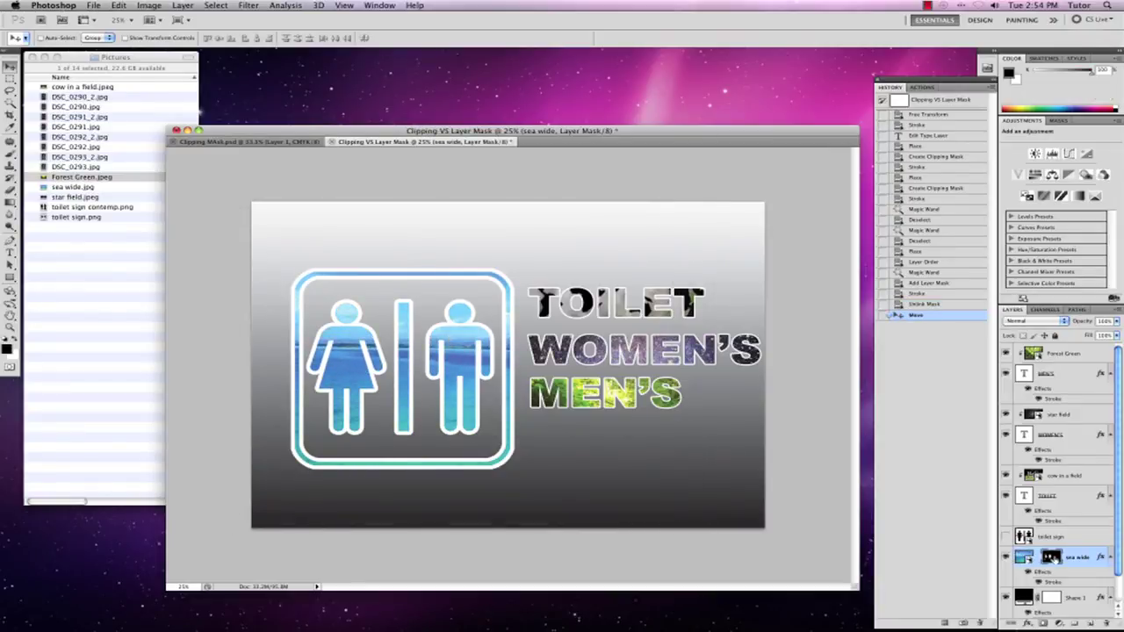